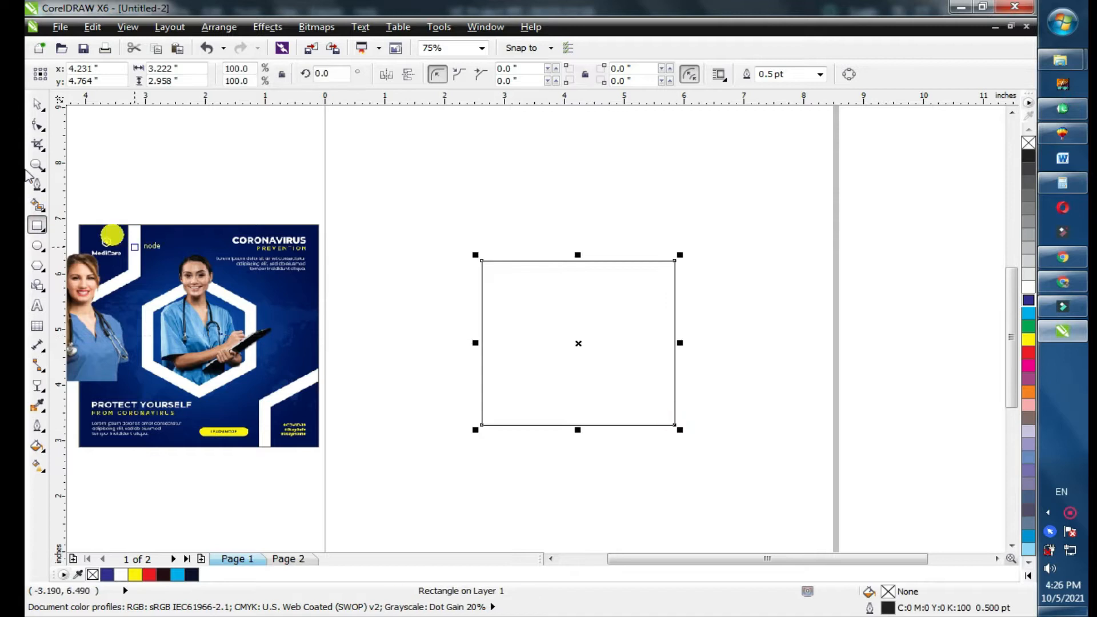
Resize the rectangle to 4 by 4 inches and fill it with dark navy (C91 M84 Y38 K71).
{"action": "left_click", "coordinate": [35, 106]}
{"action": "left_click", "coordinate": [183, 68]}
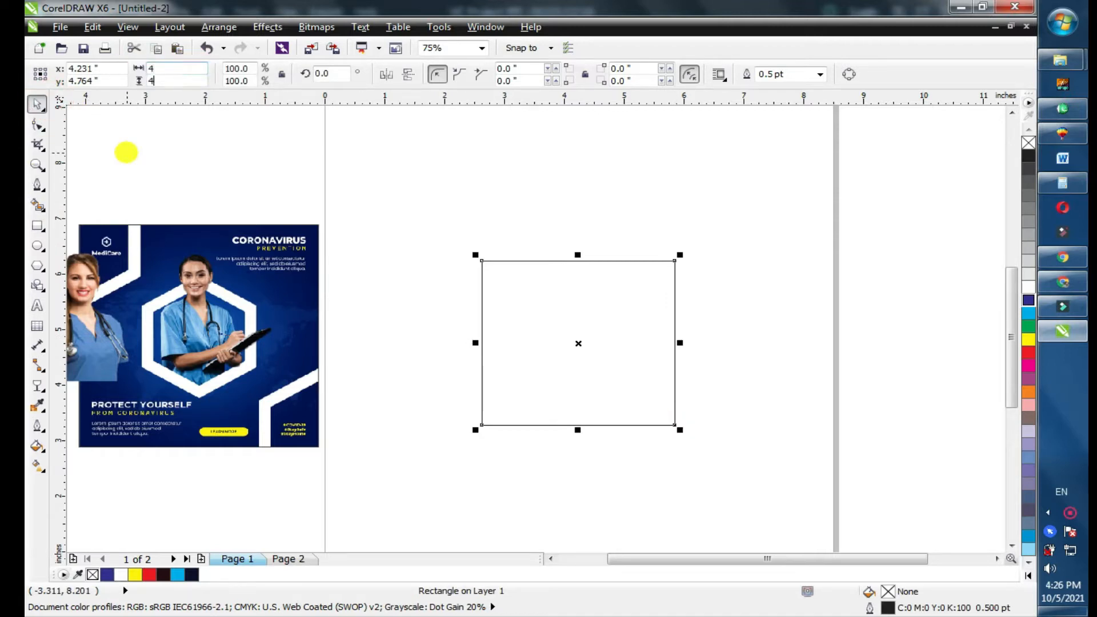
{"action": "key", "text": "Return"}
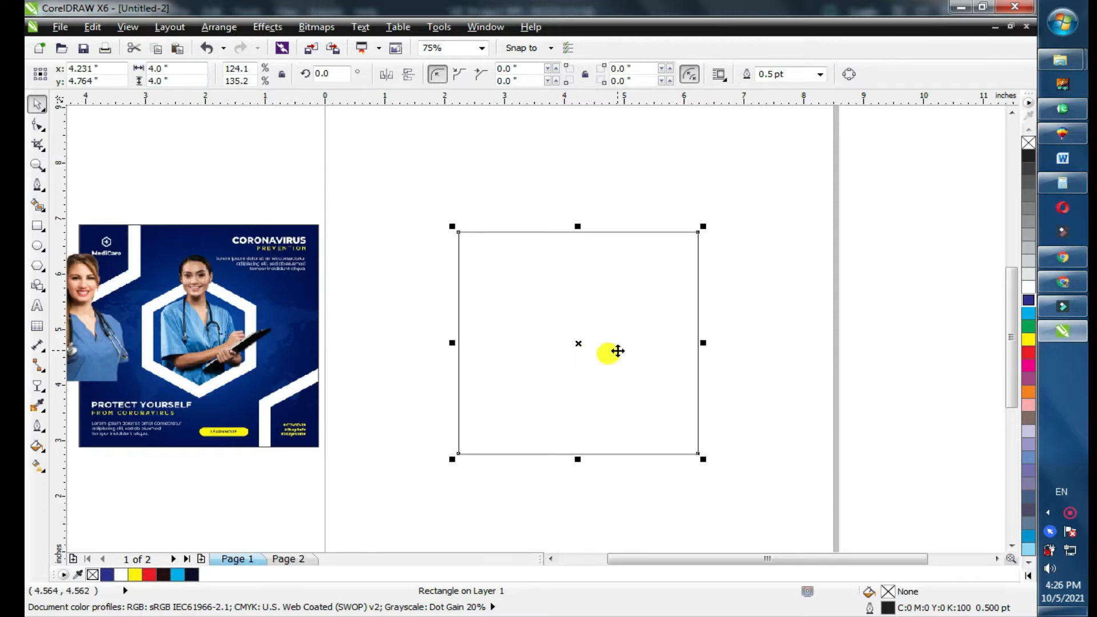
{"action": "left_click", "coordinate": [193, 575]}
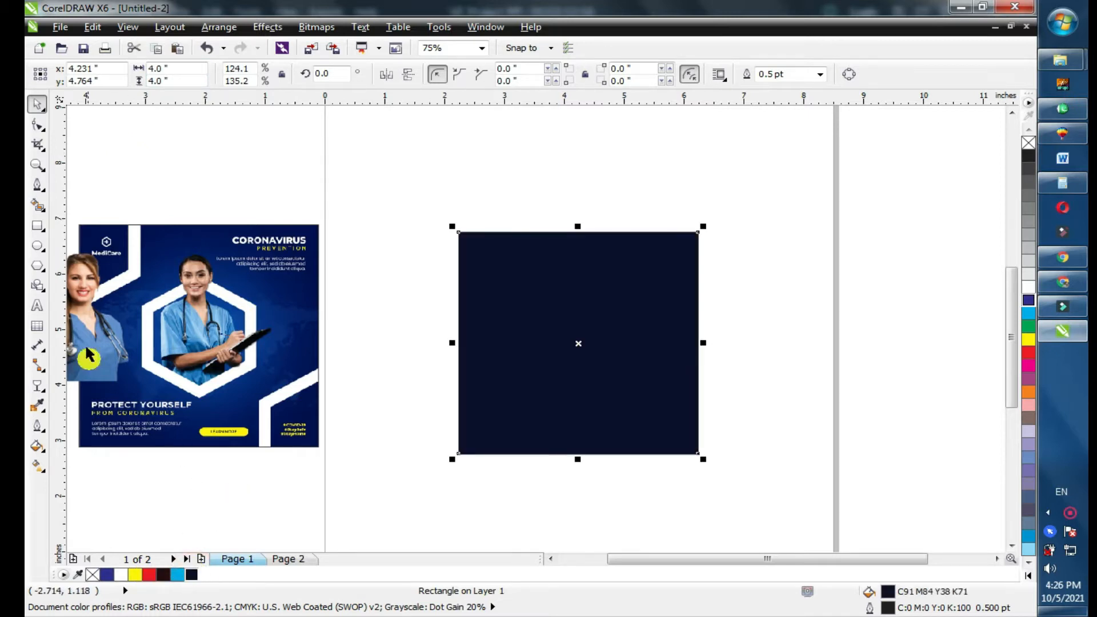
Give the square a radial fountain fill that runs from cyan at the centre to dark navy at the edges.
{"action": "left_click", "coordinate": [37, 464]}
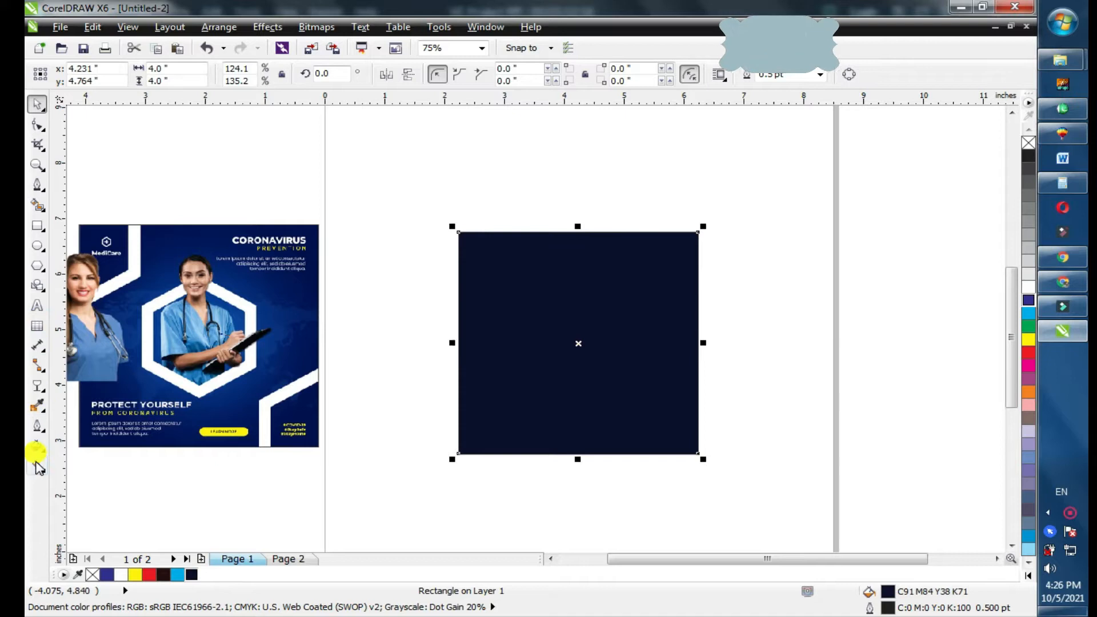
{"action": "left_click_drag", "start_coordinate": [572, 327], "coordinate": [607, 385]}
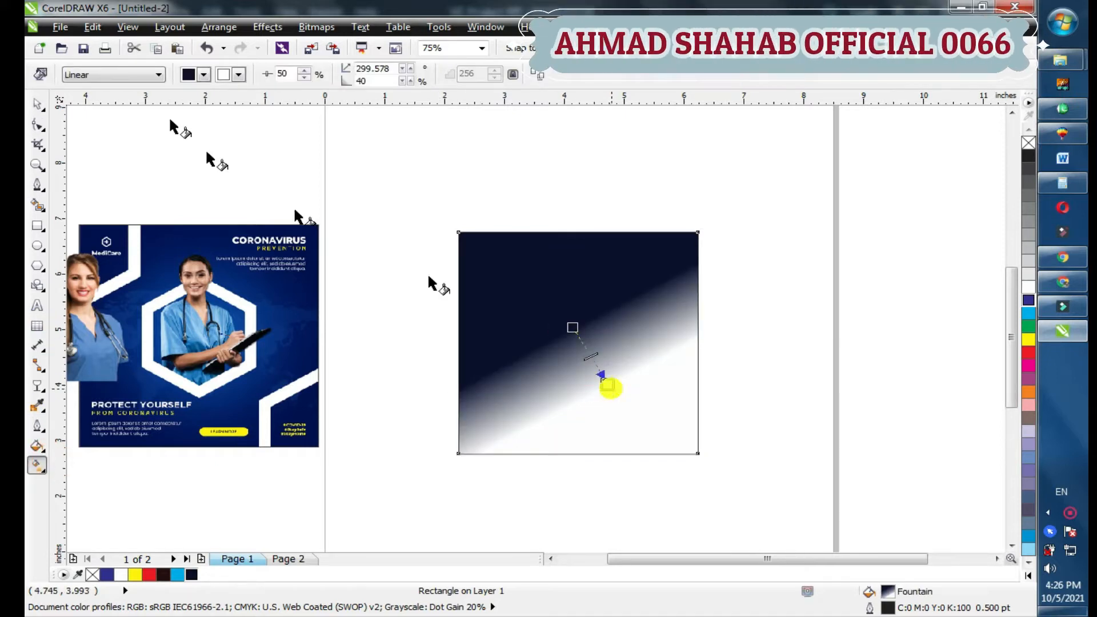
{"action": "left_click", "coordinate": [110, 74]}
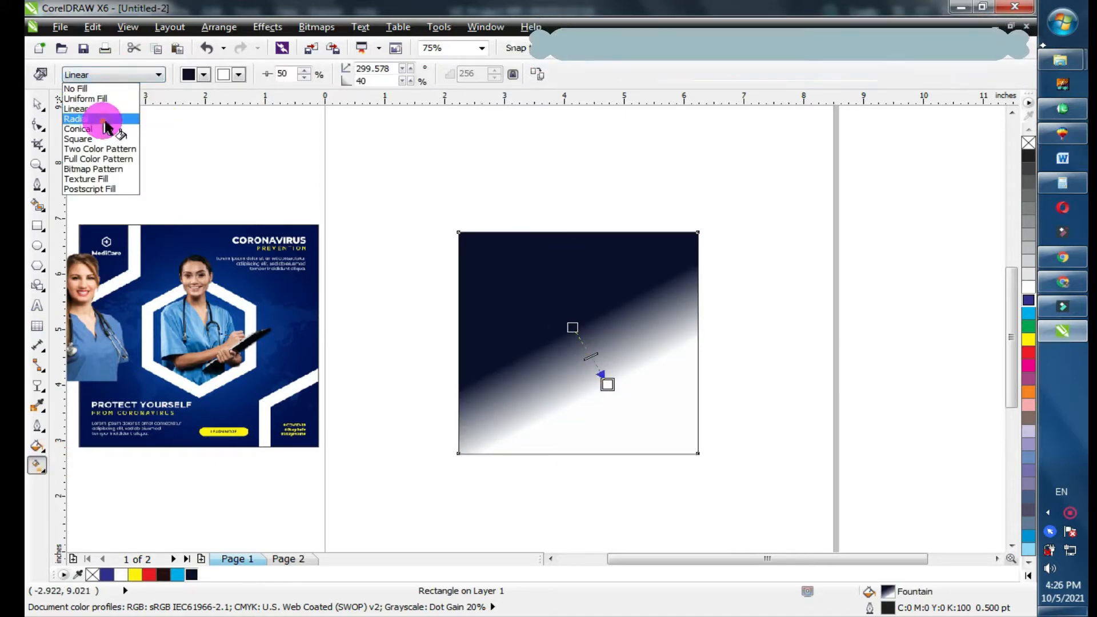
{"action": "left_click", "coordinate": [104, 120]}
{"action": "left_click_drag", "start_coordinate": [589, 366], "coordinate": [629, 420]}
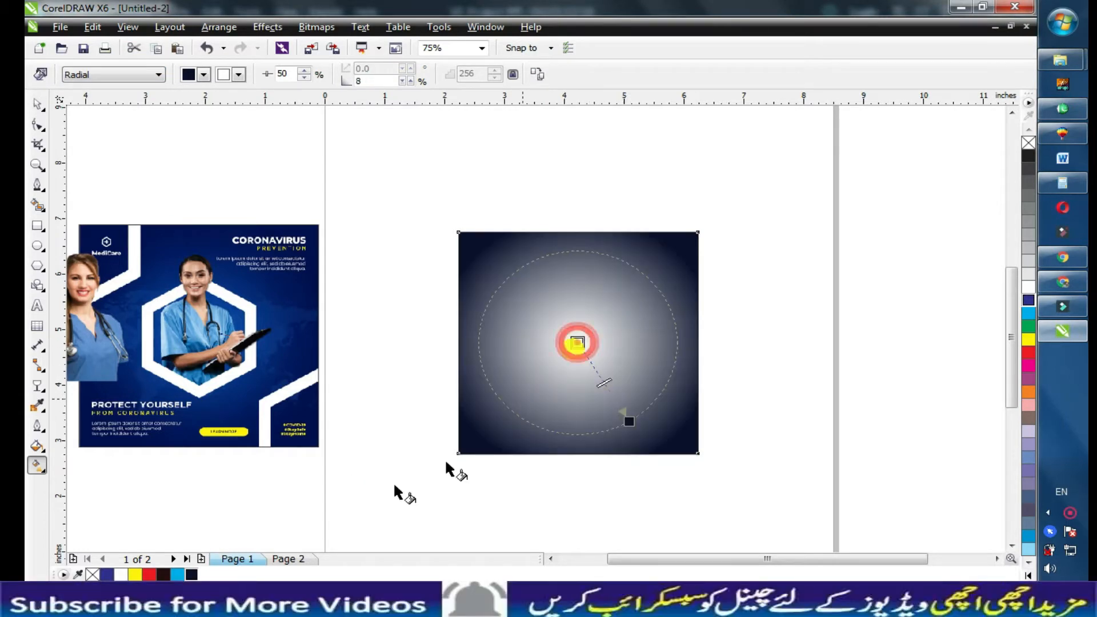
{"action": "left_click_drag", "start_coordinate": [176, 573], "coordinate": [649, 441]}
{"action": "key", "text": "space"}
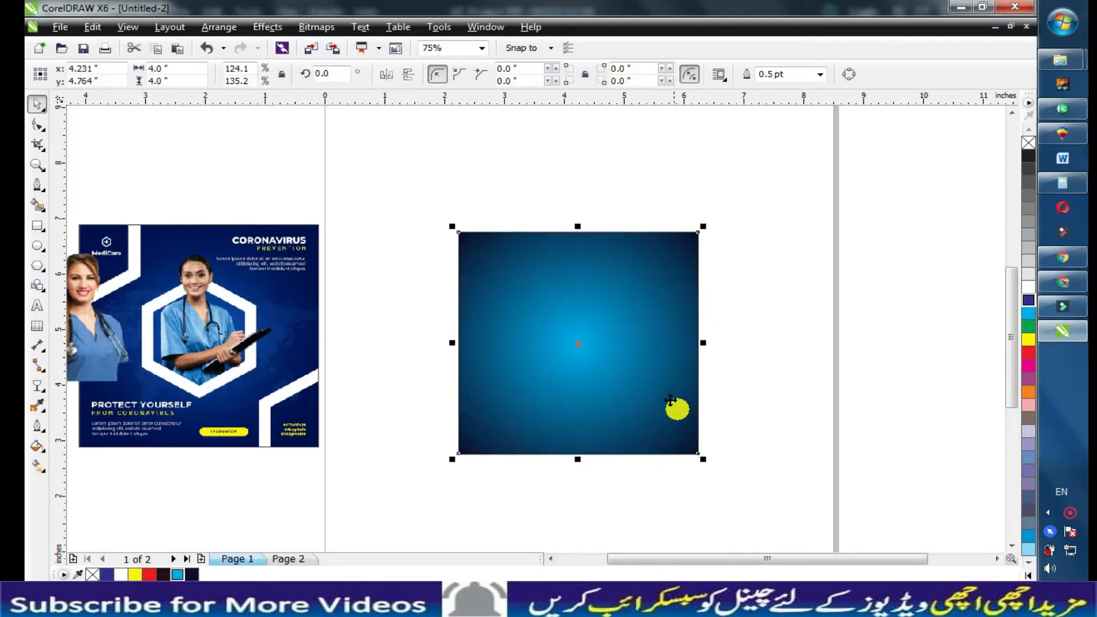
Draw a polygon about 0.93 by 0.81 inches near the middle of the square and set it to 6 sides.
{"action": "key", "text": "shift+F2"}
{"action": "key", "text": "Escape"}
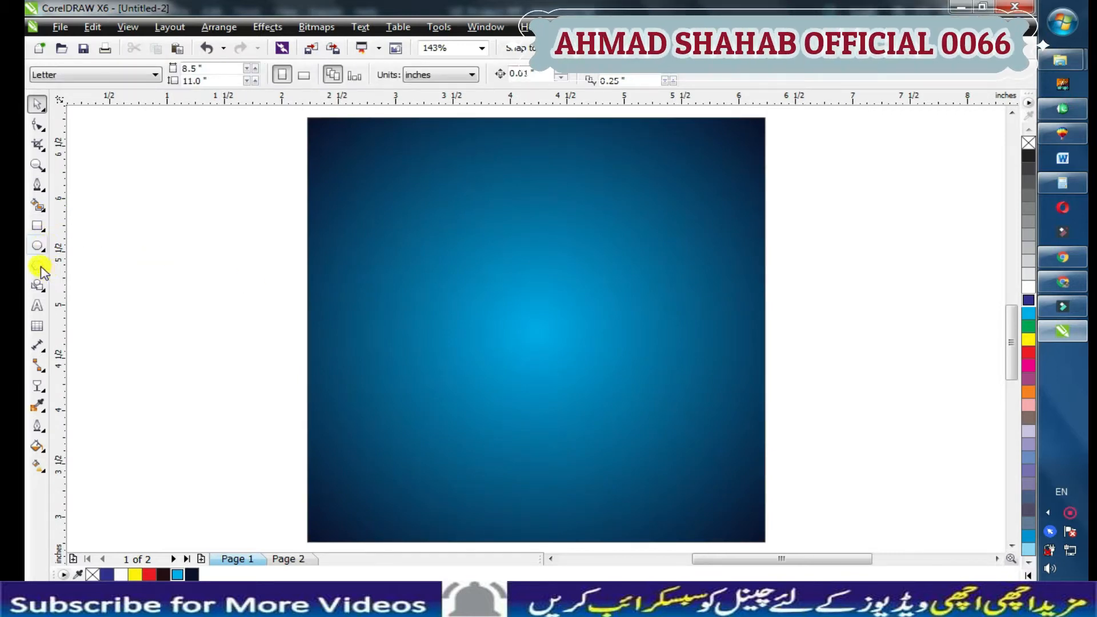
{"action": "left_click_drag", "start_coordinate": [562, 360], "coordinate": [579, 372]}
{"action": "left_click", "coordinate": [579, 373]}
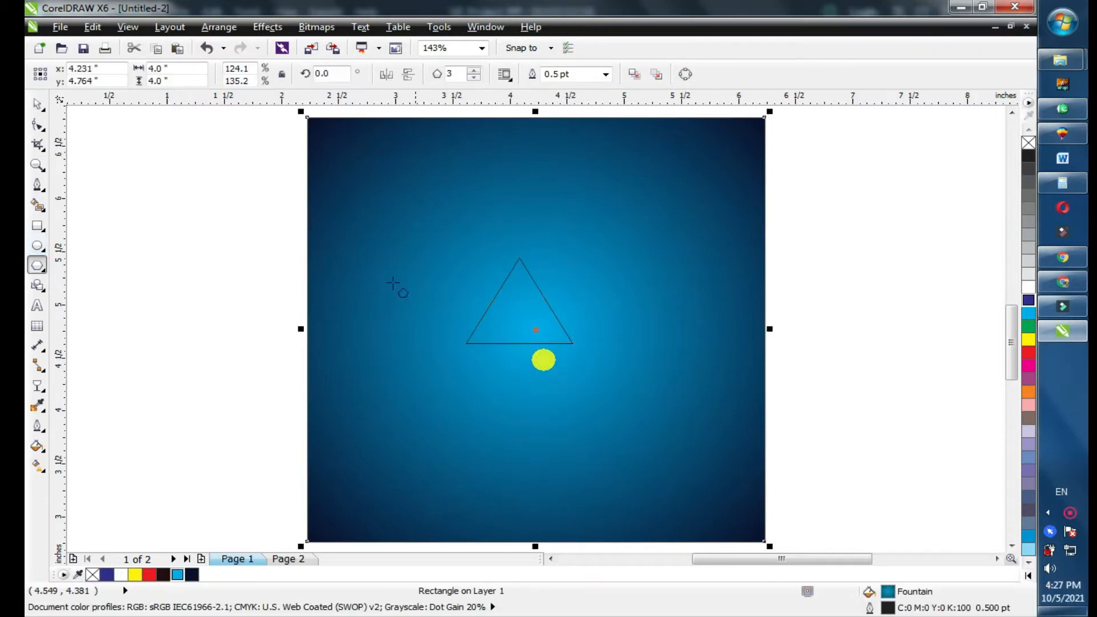
{"action": "key", "text": "space"}
{"action": "left_click", "coordinate": [520, 331]}
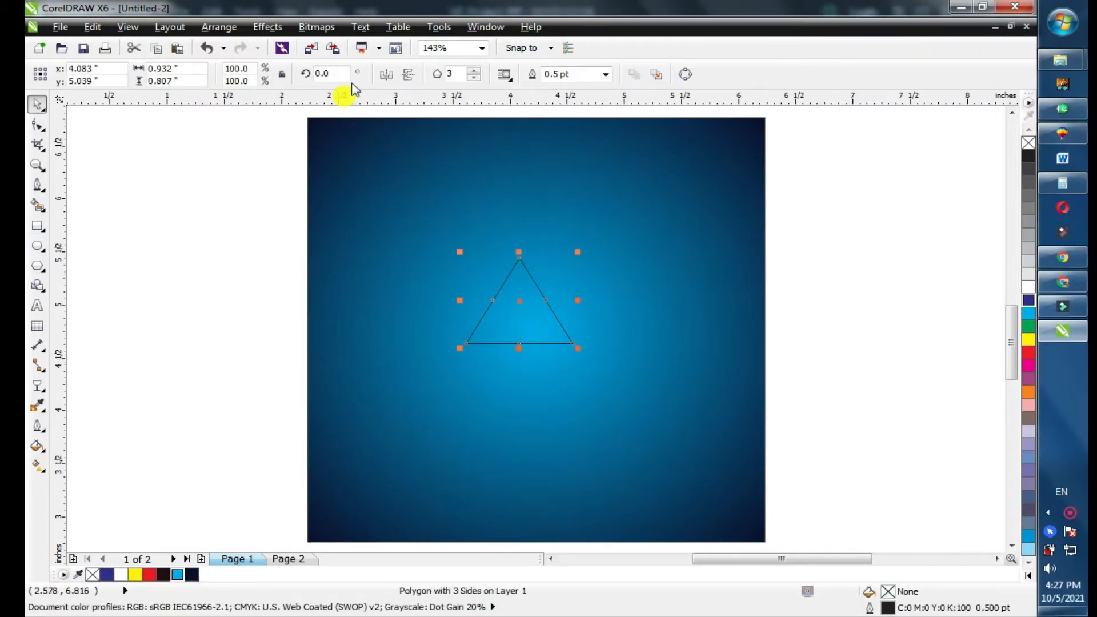
{"action": "left_click", "coordinate": [455, 75]}
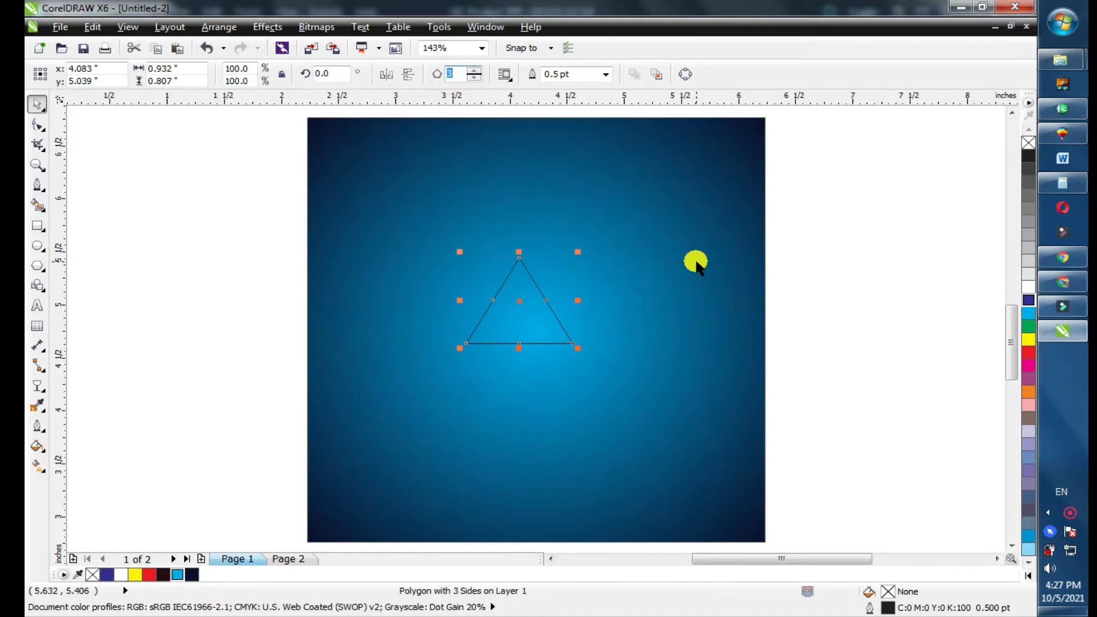
{"action": "key", "text": "Return"}
Centre the hexagon on the square in both directions and enlarge it from its centre to about 1.8 by 2.08 inches.
{"action": "left_click", "coordinate": [652, 351], "text": "shift"}
{"action": "key", "text": "c"}
{"action": "key", "text": "e"}
{"action": "key", "text": "Escape"}
{"action": "left_click", "coordinate": [574, 342]}
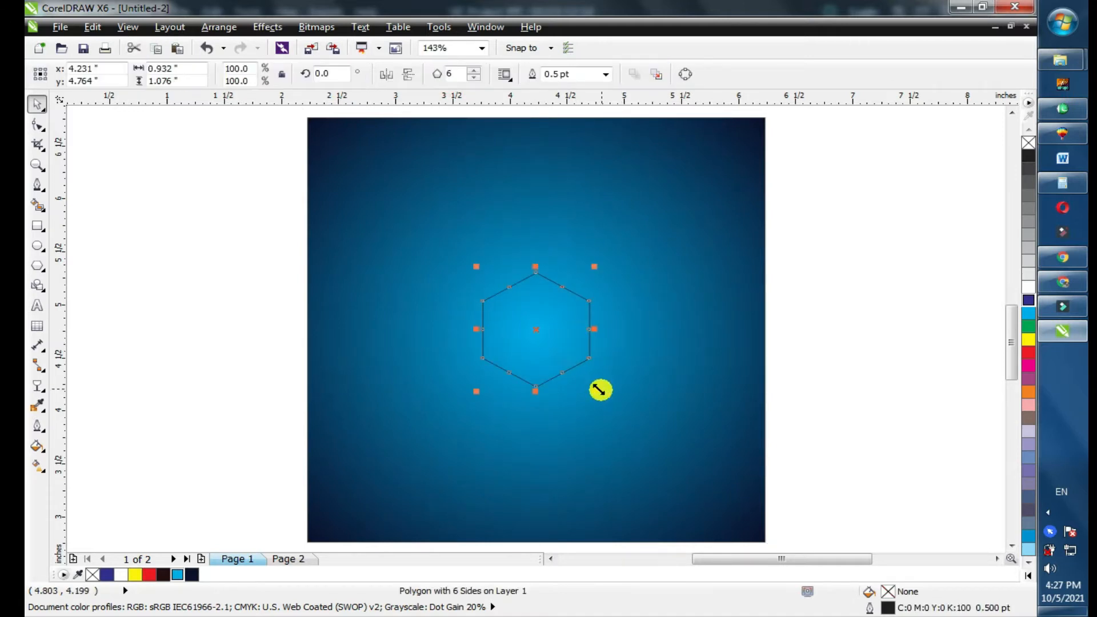
{"action": "left_click_drag", "start_coordinate": [595, 391], "coordinate": [644, 444]}
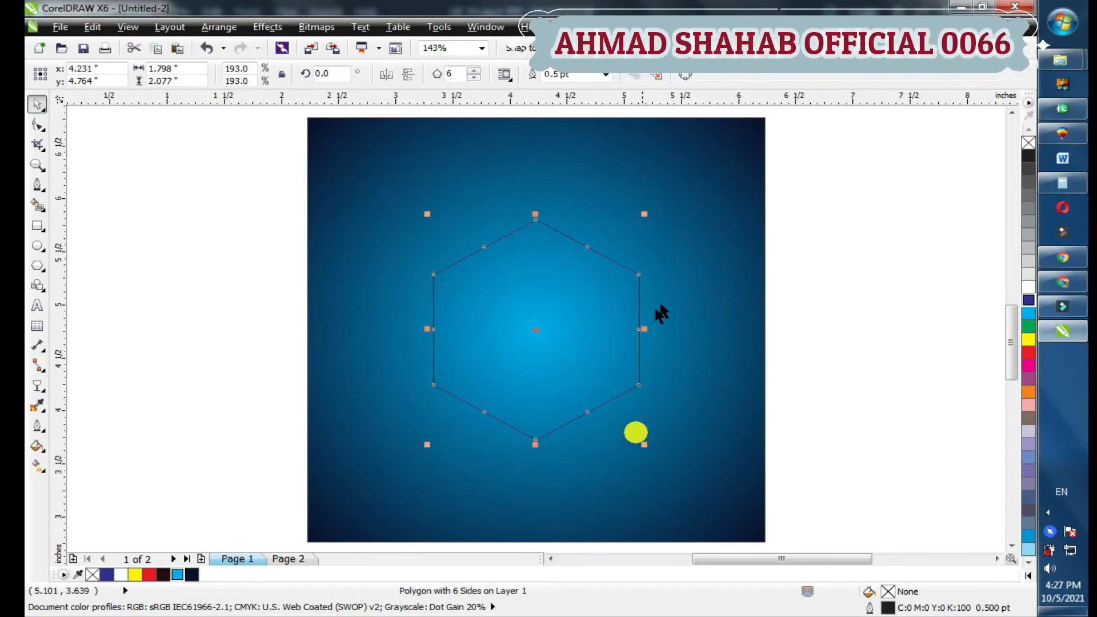
Add a one-step inside contour with an offset of about 0.178 inches to the hexagon and break the contour group apart.
{"action": "left_click", "coordinate": [47, 413]}
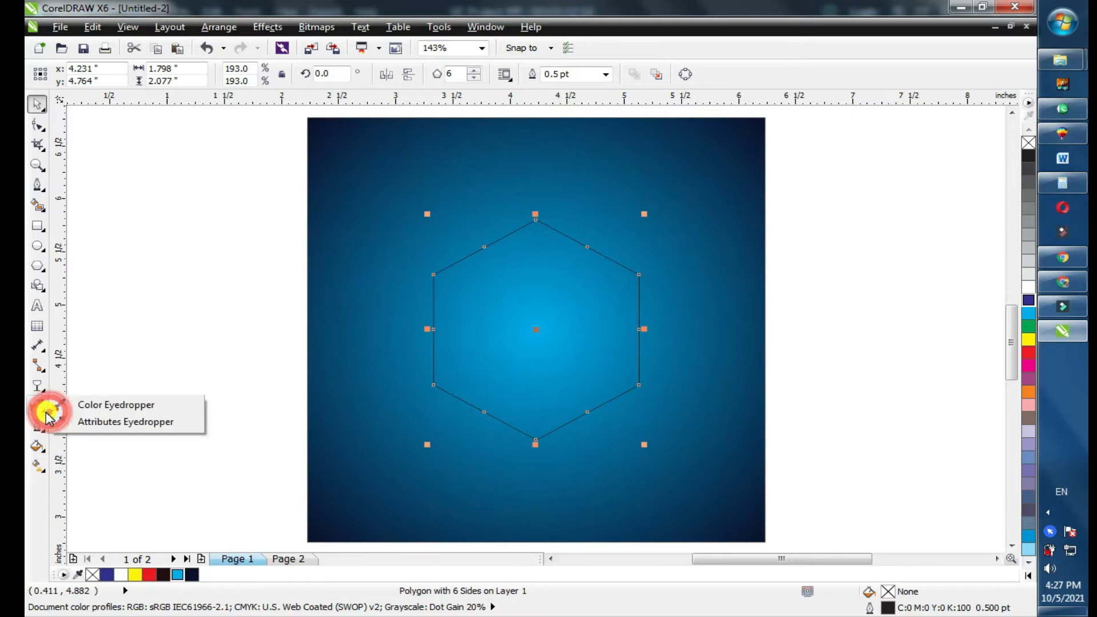
{"action": "left_click", "coordinate": [44, 393]}
{"action": "left_click", "coordinate": [81, 403]}
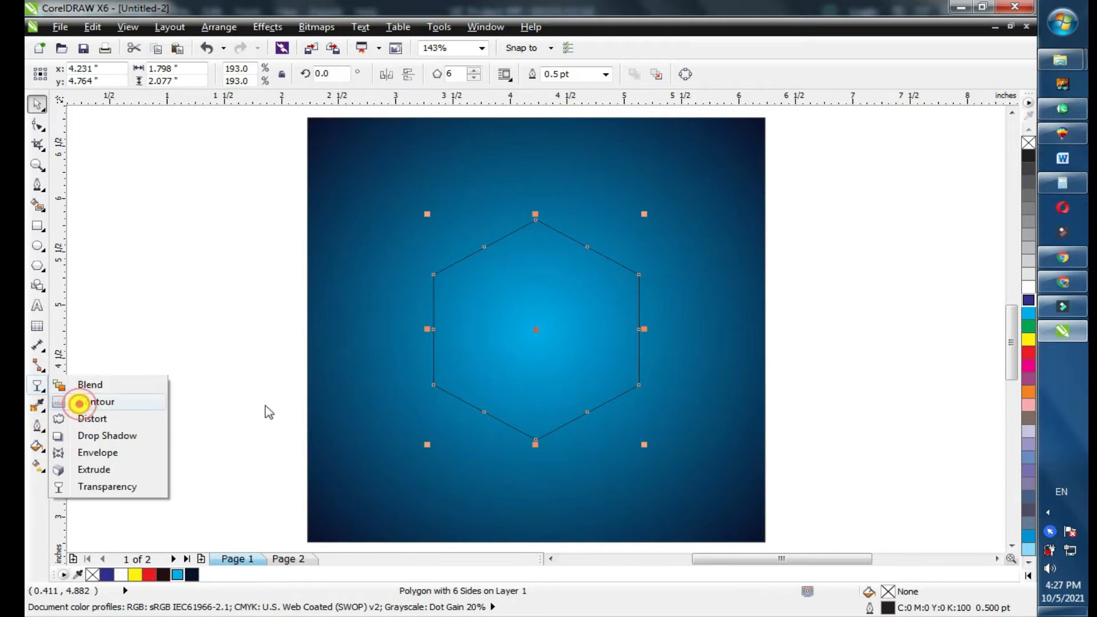
{"action": "mouse_move", "coordinate": [549, 244]}
{"action": "left_mouse_down"}
{"action": "mouse_move", "coordinate": [542, 255]}
{"action": "mouse_move", "coordinate": [547, 240]}
{"action": "left_mouse_up"}
{"action": "key", "text": "space"}
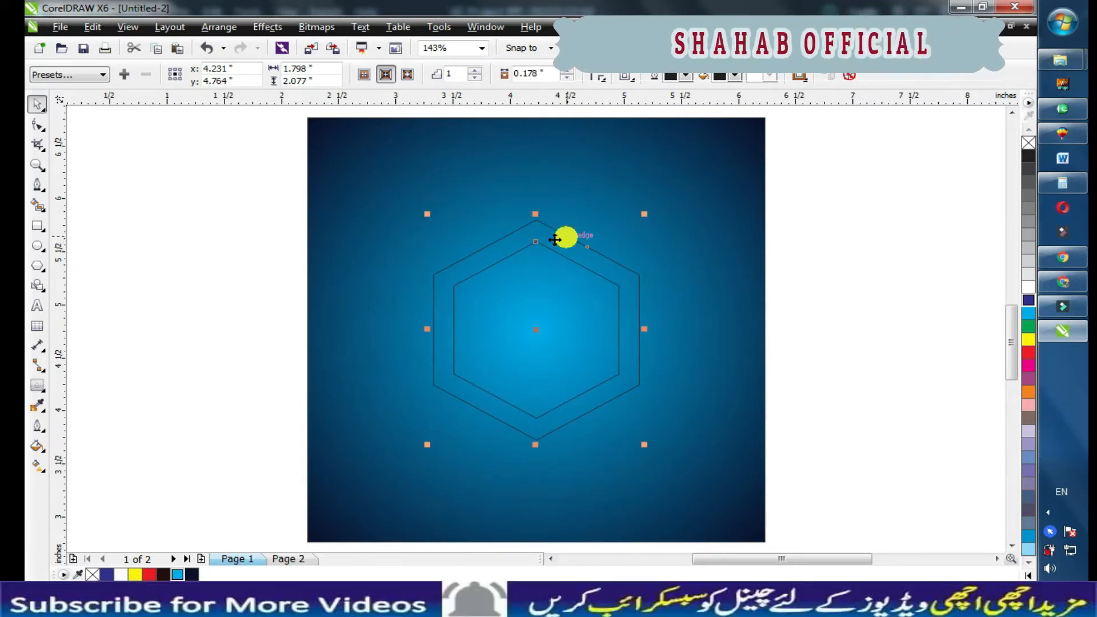
{"action": "left_click", "coordinate": [219, 27]}
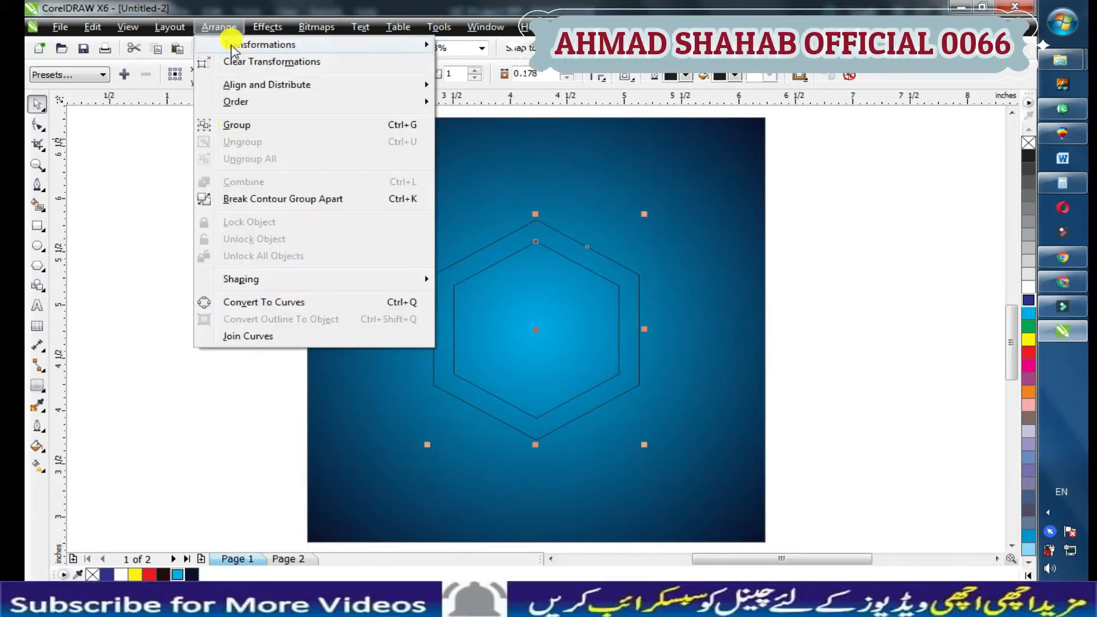
{"action": "left_click", "coordinate": [255, 200]}
Combine the two hexagons into a single ring, fill it white and remove its outline.
{"action": "left_click_drag", "start_coordinate": [259, 175], "coordinate": [766, 466]}
{"action": "left_click", "coordinate": [438, 74]}
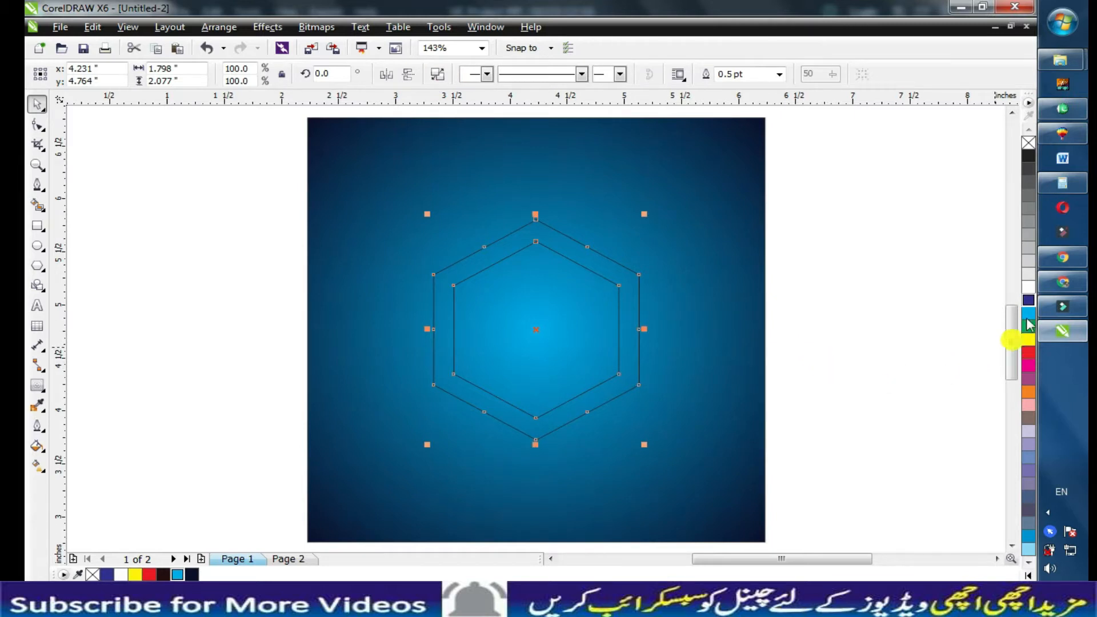
{"action": "left_click", "coordinate": [1029, 285]}
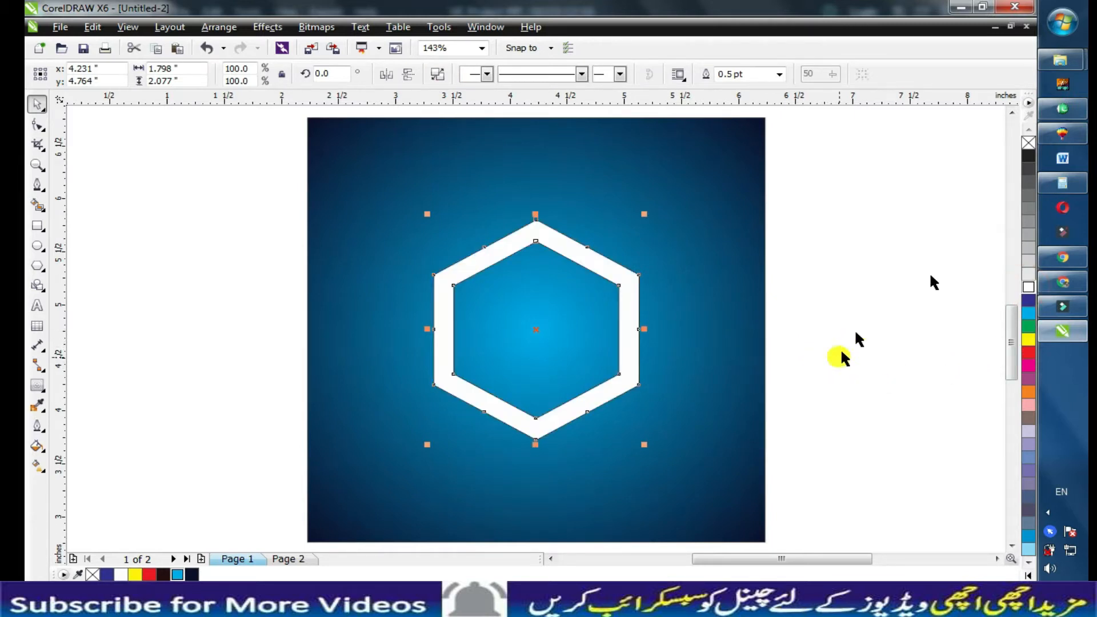
{"action": "right_click", "coordinate": [1028, 143]}
Place a copy of the white hexagon ring over the square's upper-left corner, leaving the original in the centre.
{"action": "left_click", "coordinate": [629, 324]}
{"action": "mouse_move", "coordinate": [628, 327]}
{"action": "left_mouse_down"}
{"action": "mouse_move", "coordinate": [411, 211]}
{"action": "mouse_move", "coordinate": [392, 168]}
{"action": "left_mouse_up"}
{"action": "key", "text": "F4"}
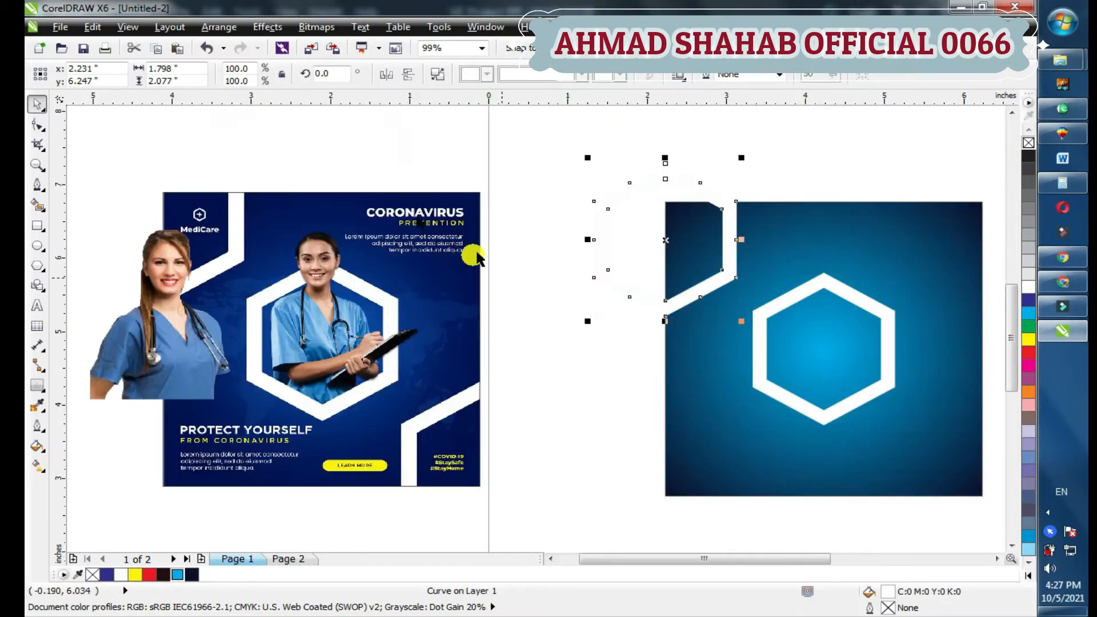
{"action": "scroll", "coordinate": [932, 407], "scroll_direction": "up", "scroll_amount": 1}
{"action": "left_click_drag", "start_coordinate": [632, 321], "coordinate": [642, 307]}
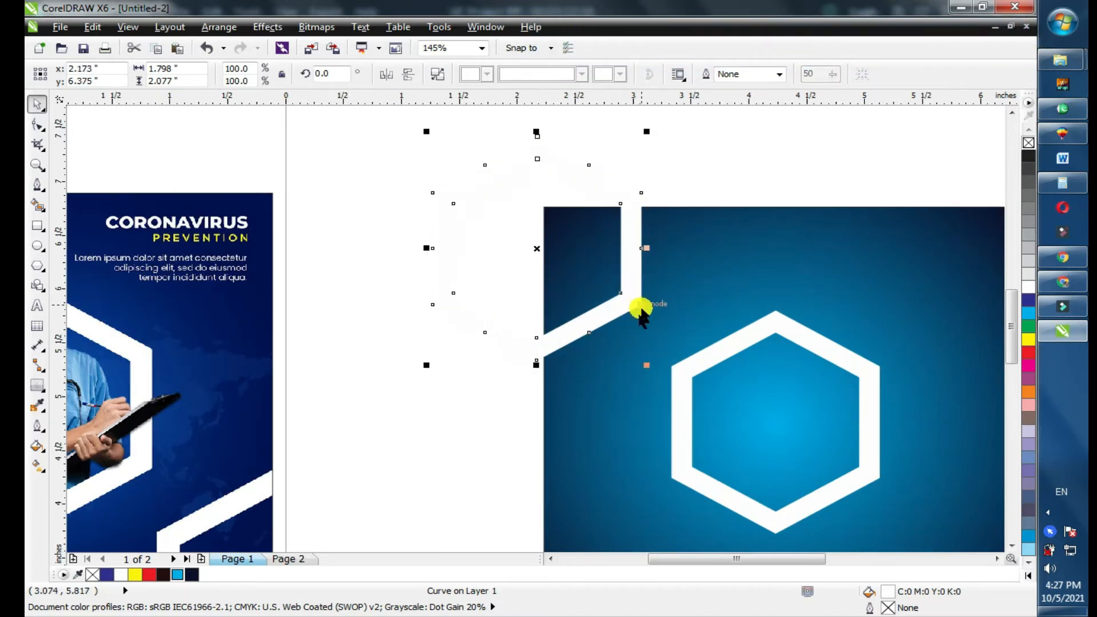
Widen the corner ring to about 2.06 inches and nudge it left to centre it on the square's left edge.
{"action": "left_click_drag", "start_coordinate": [648, 251], "coordinate": [672, 250]}
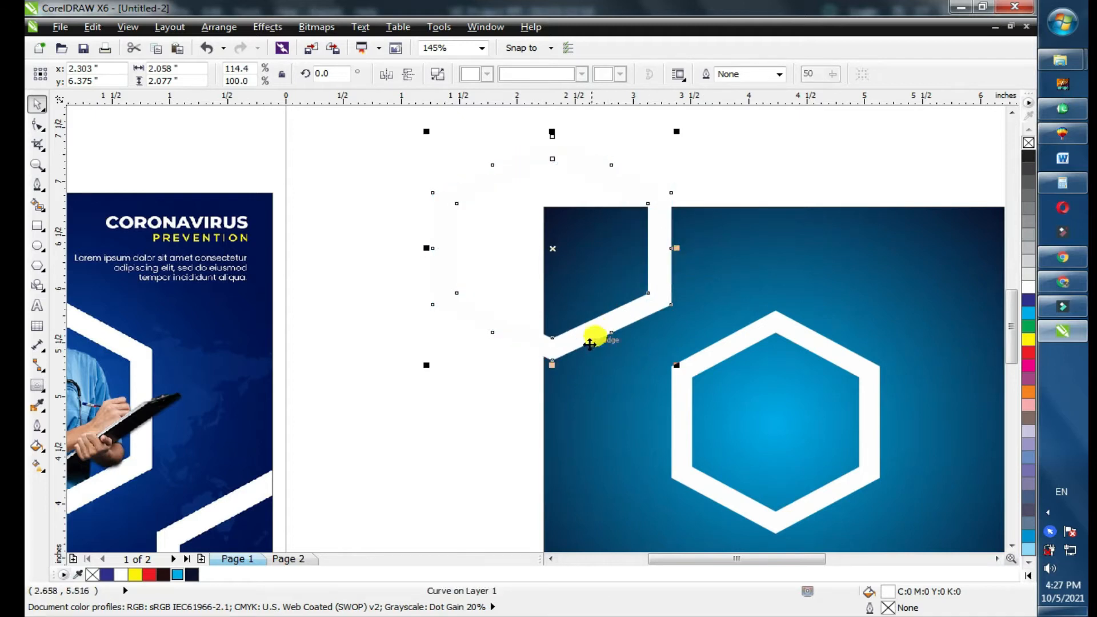
{"action": "key", "text": "Left"}
{"action": "key", "text": "Left"}
{"action": "key", "text": "Left"}
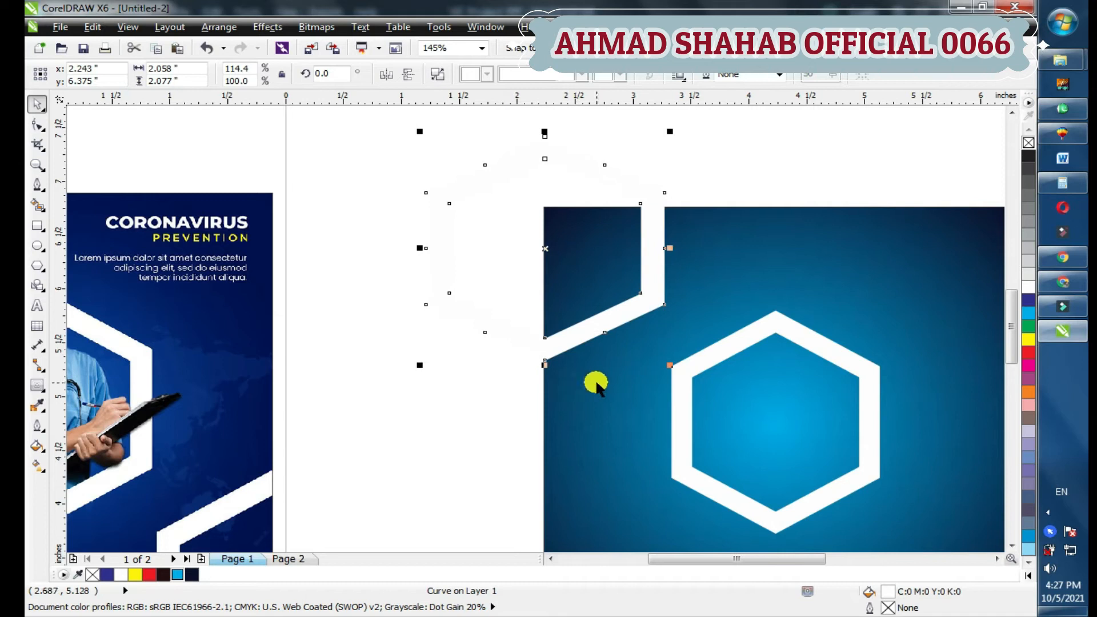
PowerClip the corner hexagon ring inside the gradient square.
{"action": "scroll", "coordinate": [598, 382], "scroll_direction": "down", "scroll_amount": 1}
{"action": "key", "text": "F2"}
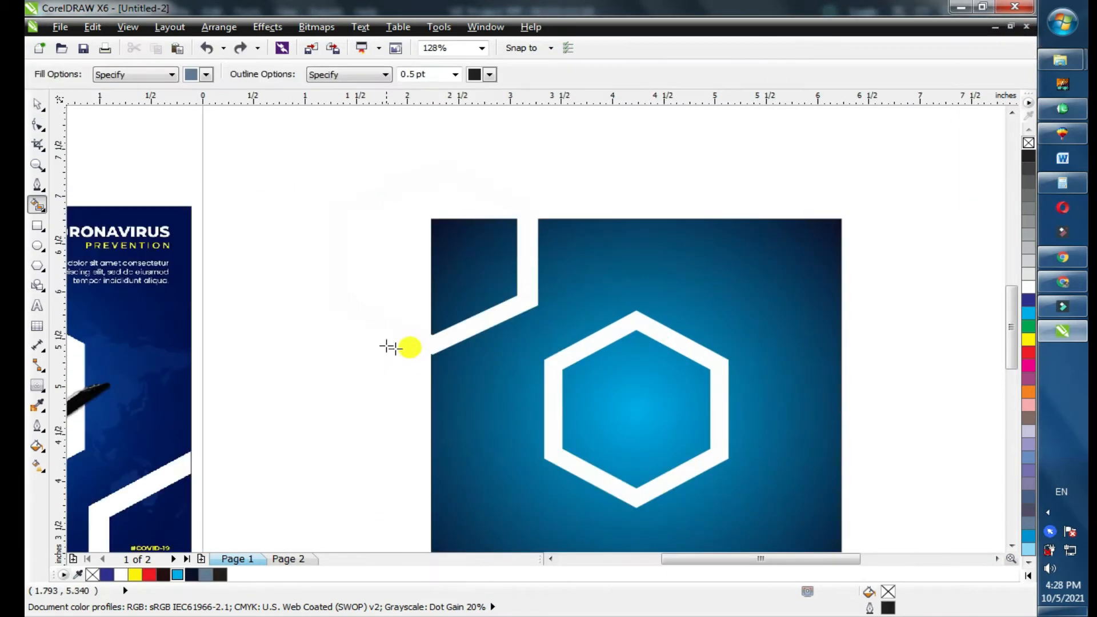
{"action": "key", "text": "space"}
{"action": "left_click", "coordinate": [473, 332]}
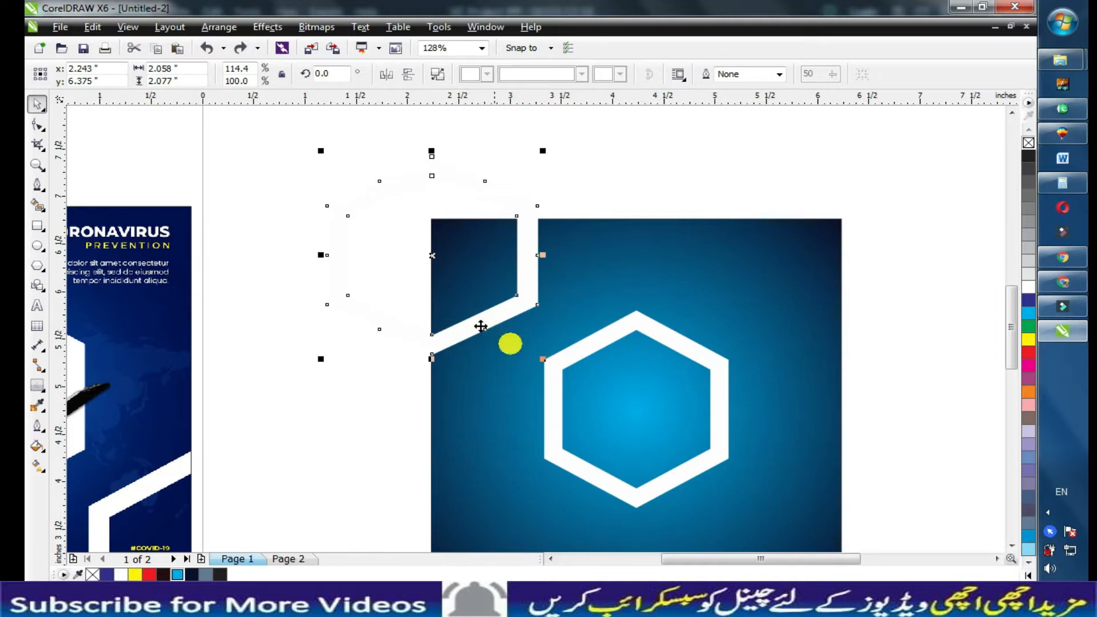
{"action": "right_click", "coordinate": [481, 321]}
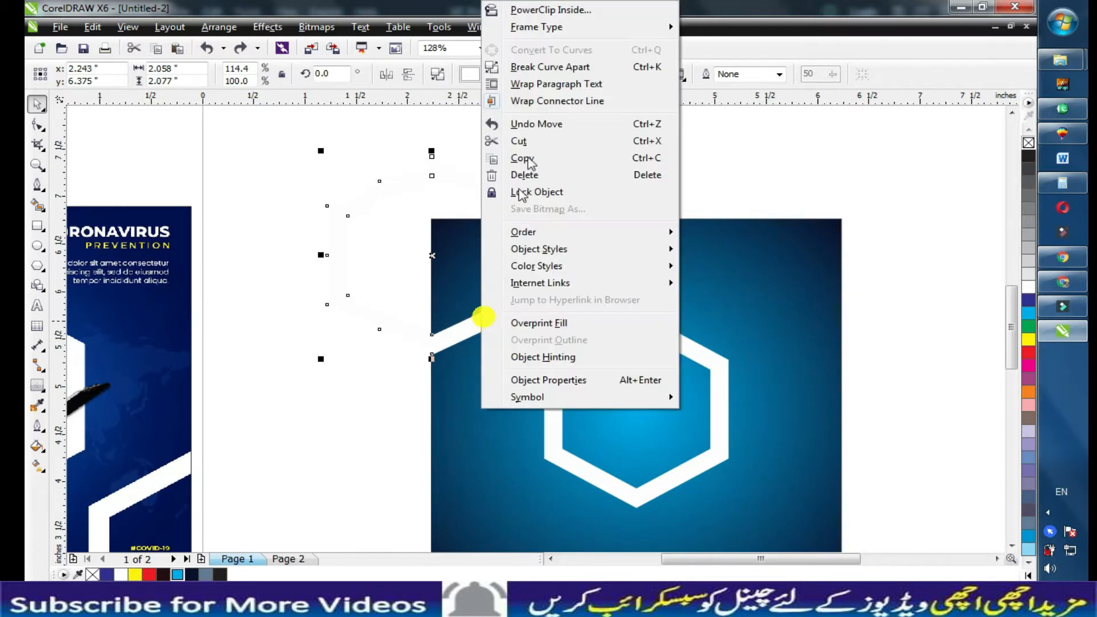
{"action": "left_click", "coordinate": [531, 9]}
{"action": "left_click", "coordinate": [735, 264]}
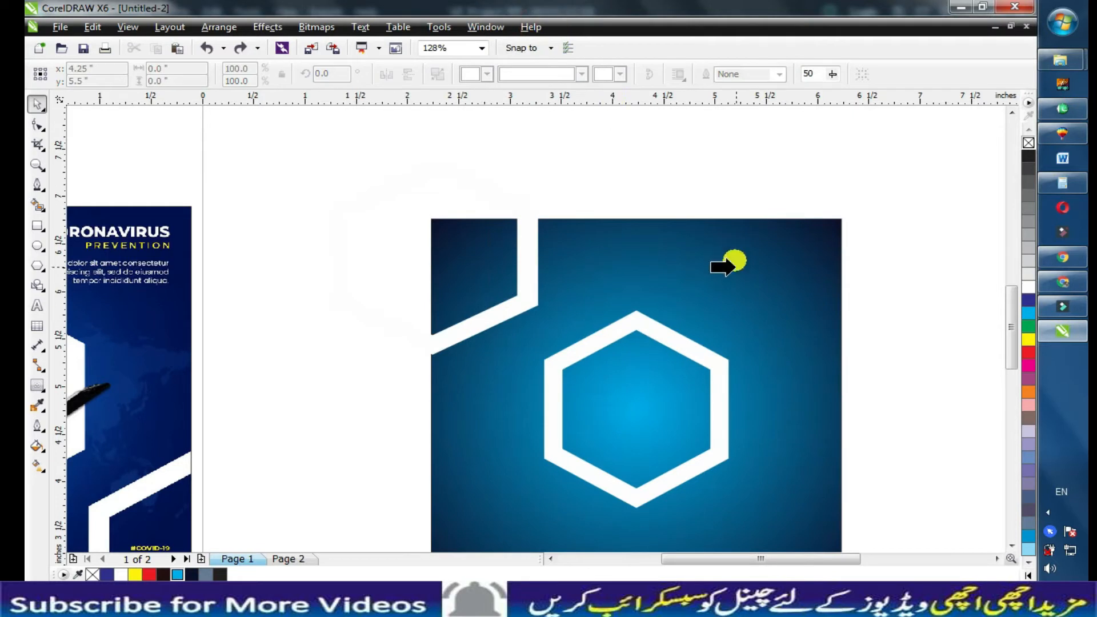
{"action": "left_click", "coordinate": [379, 342]}
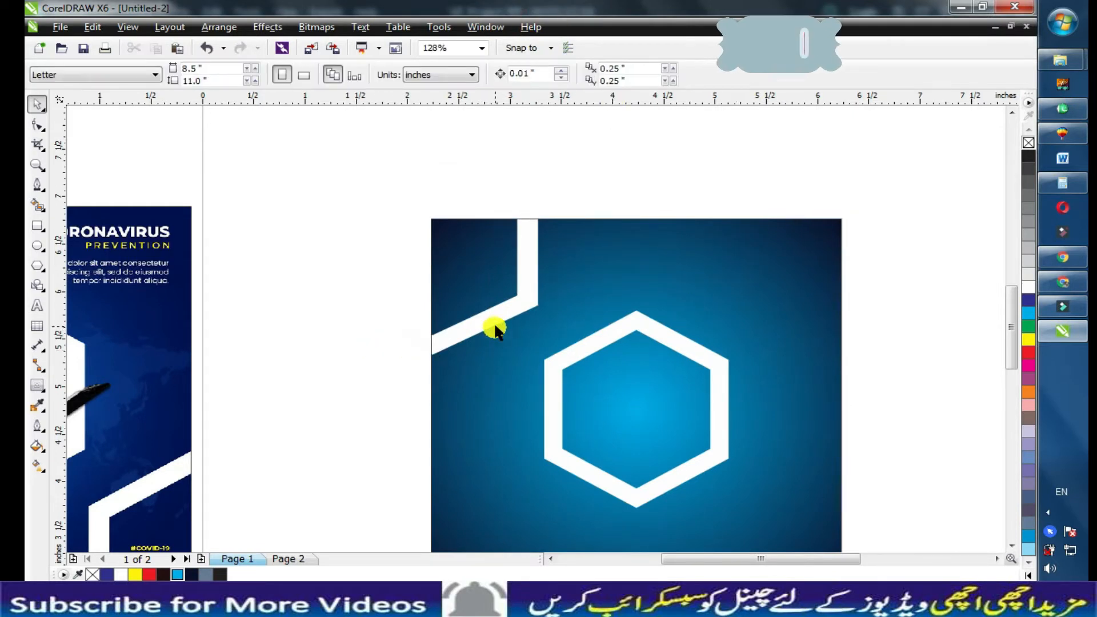
Edit the square's PowerClip contents and place a mirrored copy of the ring over the square's lower-right corner.
{"action": "double_click", "coordinate": [522, 314]}
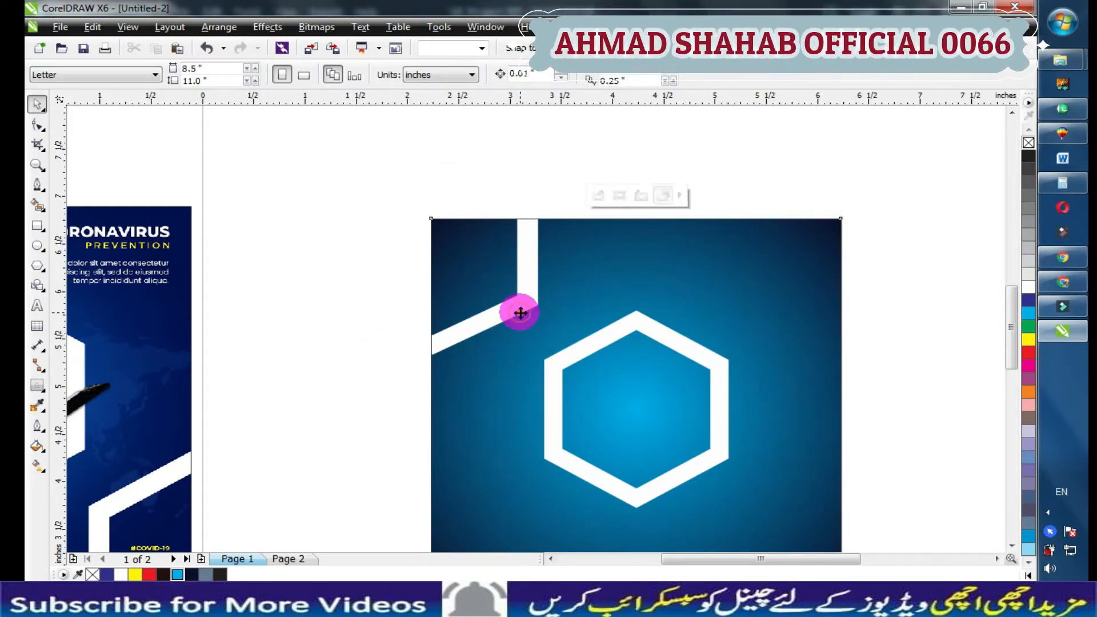
{"action": "key", "text": "F4"}
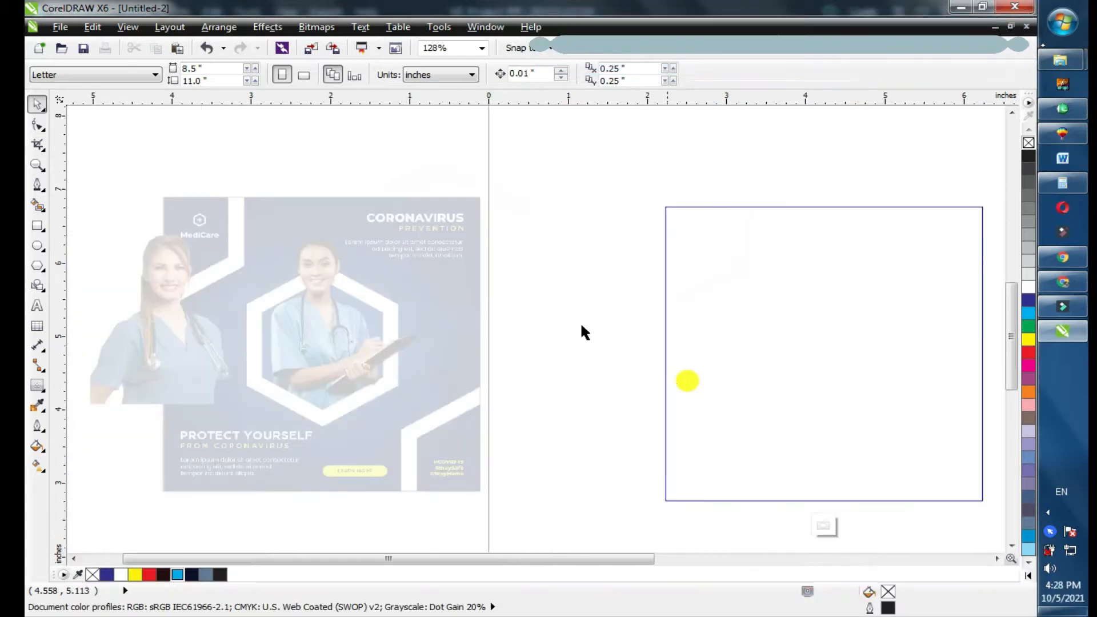
{"action": "left_click", "coordinate": [671, 225]}
{"action": "left_click_drag", "start_coordinate": [578, 234], "coordinate": [873, 241]}
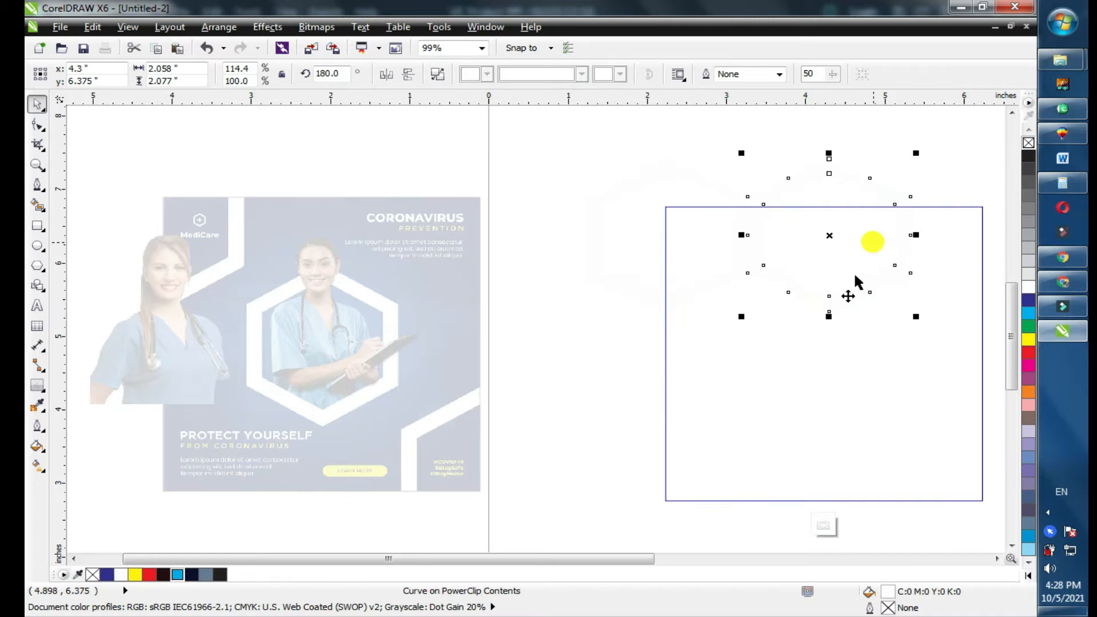
{"action": "left_click_drag", "start_coordinate": [844, 303], "coordinate": [987, 502]}
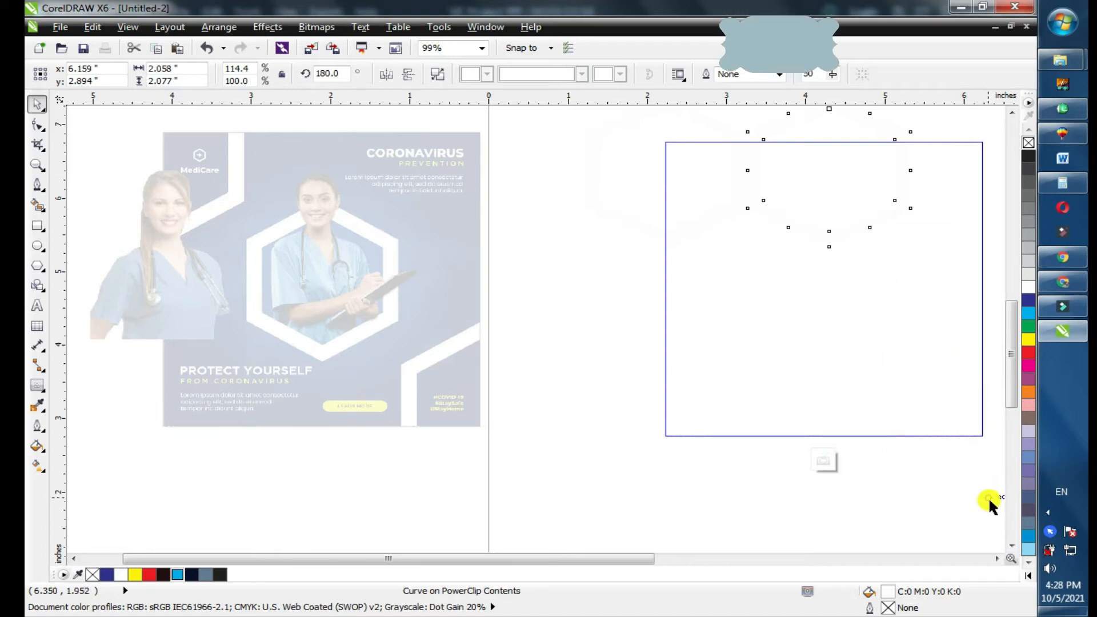
Shift the copied ring right until it is centred on the square's right edge, and finish editing the PowerClip contents.
{"action": "key", "text": "F2"}
{"action": "left_click_drag", "start_coordinate": [826, 301], "coordinate": [955, 421]}
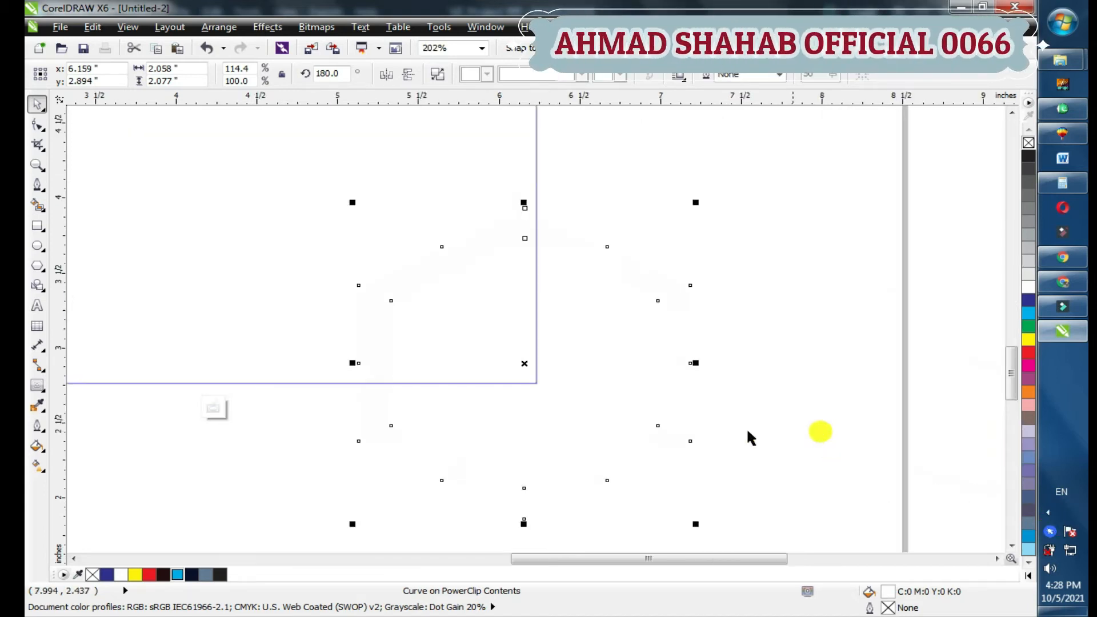
{"action": "left_click", "coordinate": [595, 419]}
{"action": "left_click", "coordinate": [664, 363]}
{"action": "left_click_drag", "start_coordinate": [676, 362], "coordinate": [676, 361]}
{"action": "left_click", "coordinate": [215, 409]}
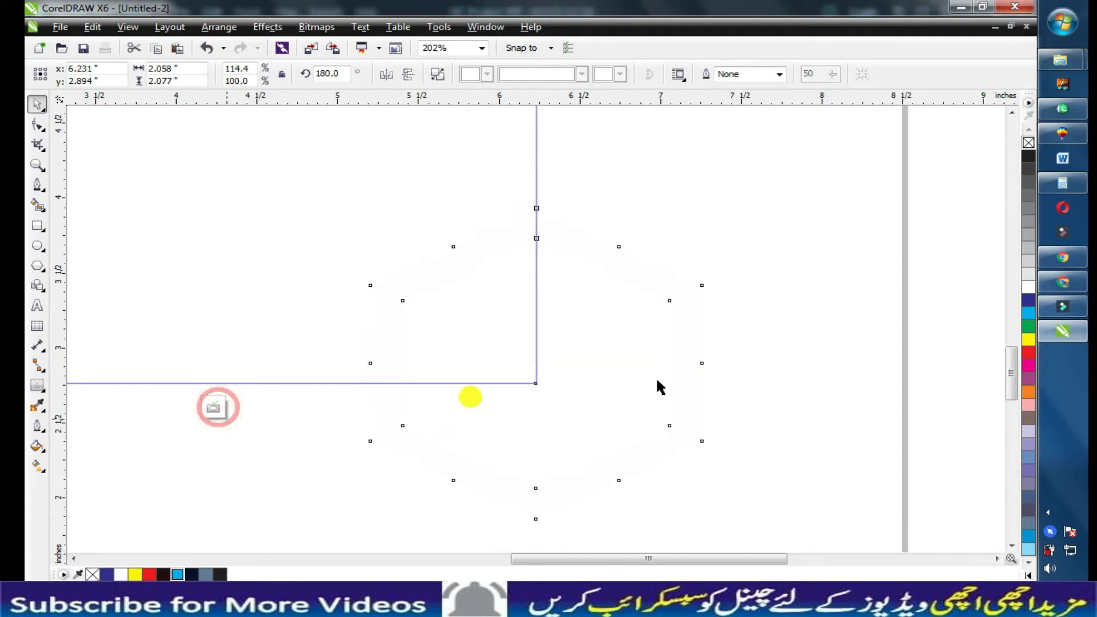
Restore the clipped corner rings so the square's upper-left and lower-right corners crop them.
{"action": "key", "text": "F4"}
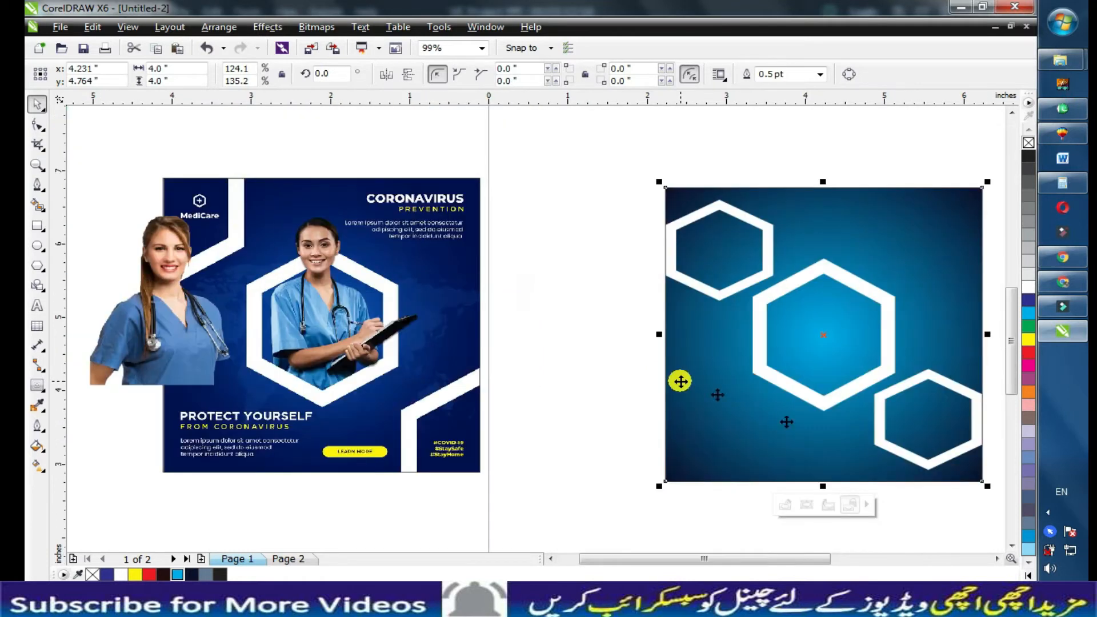
{"action": "left_click", "coordinate": [828, 419]}
{"action": "key", "text": "shift+F2"}
{"action": "left_click", "coordinate": [829, 427]}
{"action": "left_click", "coordinate": [710, 458]}
{"action": "left_click", "coordinate": [839, 404]}
{"action": "scroll", "coordinate": [629, 369], "scroll_direction": "down", "scroll_amount": 2}
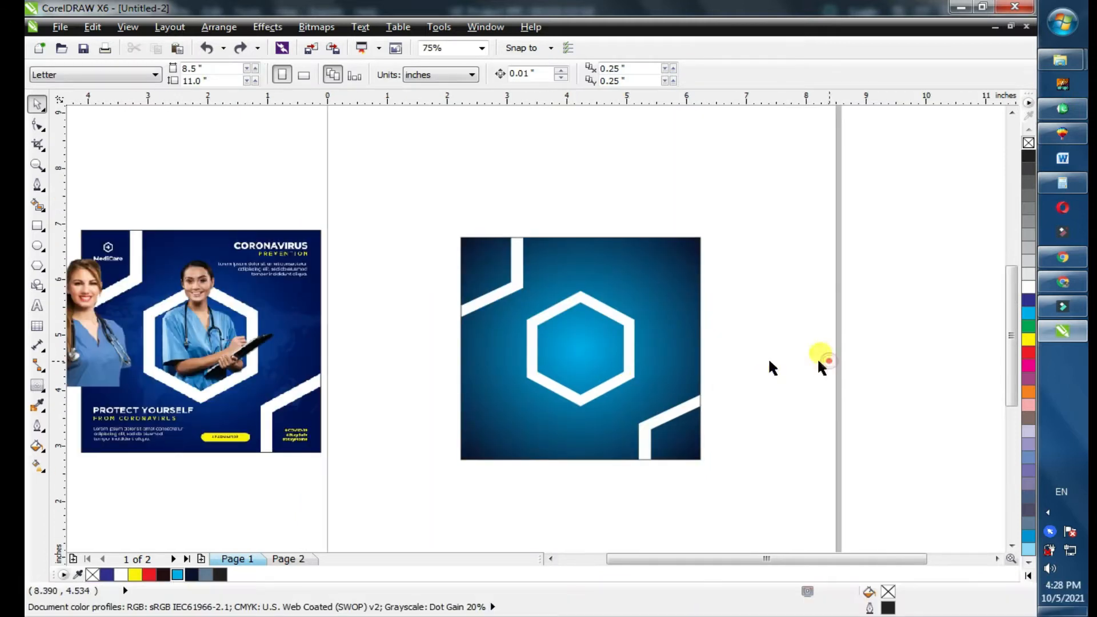
Move the cut-out nurse photo onto the central hexagon and bring it in front of the gradient square.
{"action": "left_click", "coordinate": [675, 323]}
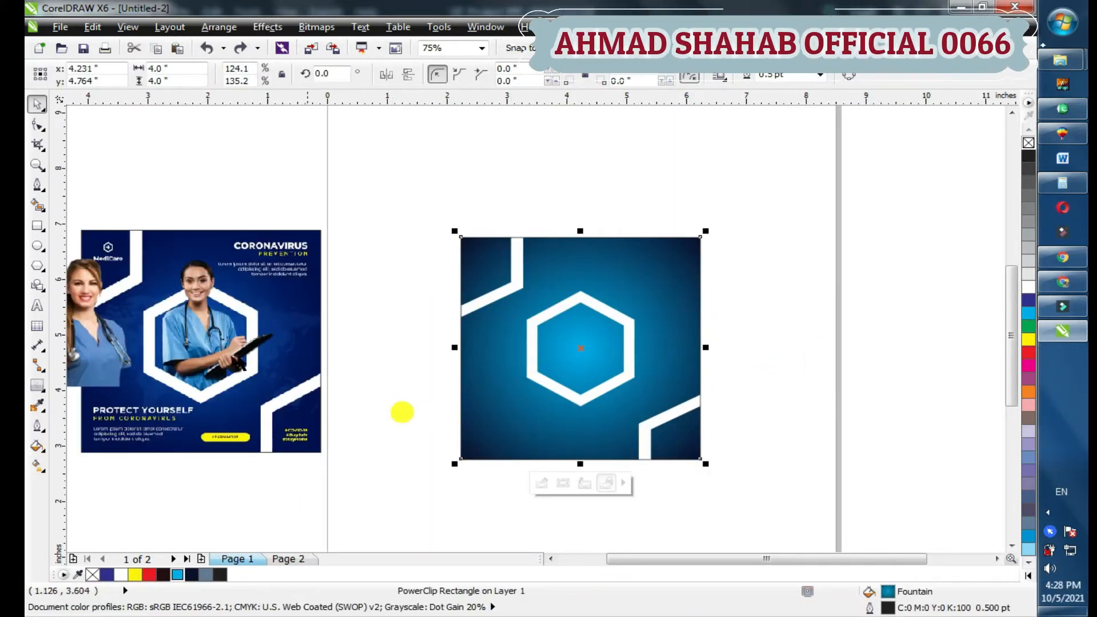
{"action": "left_click_drag", "start_coordinate": [102, 348], "coordinate": [595, 382]}
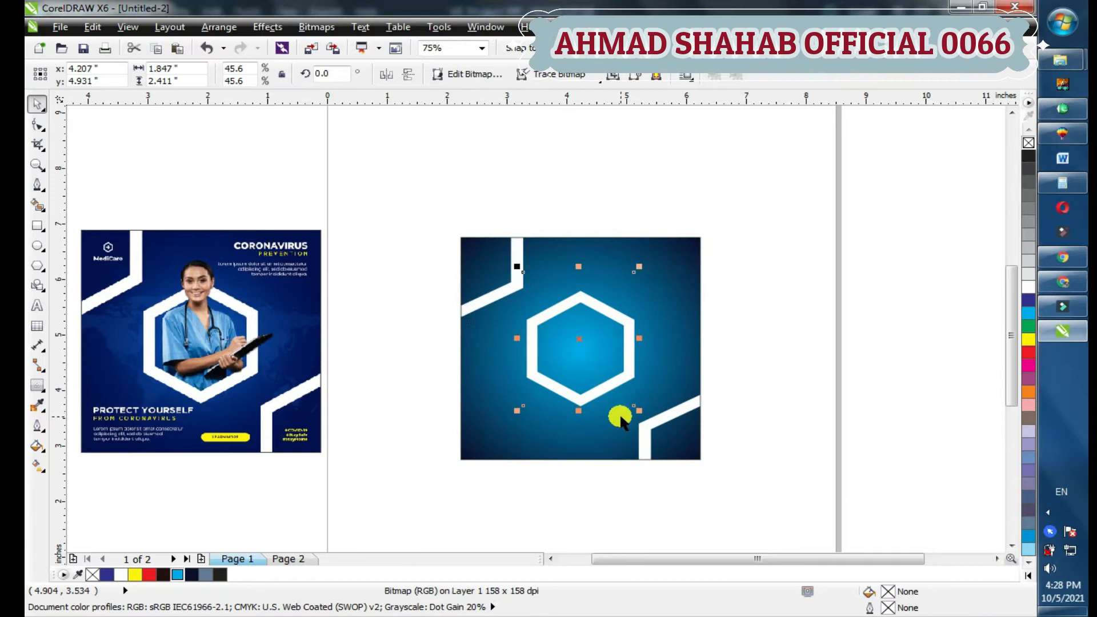
{"action": "right_click", "coordinate": [581, 343]}
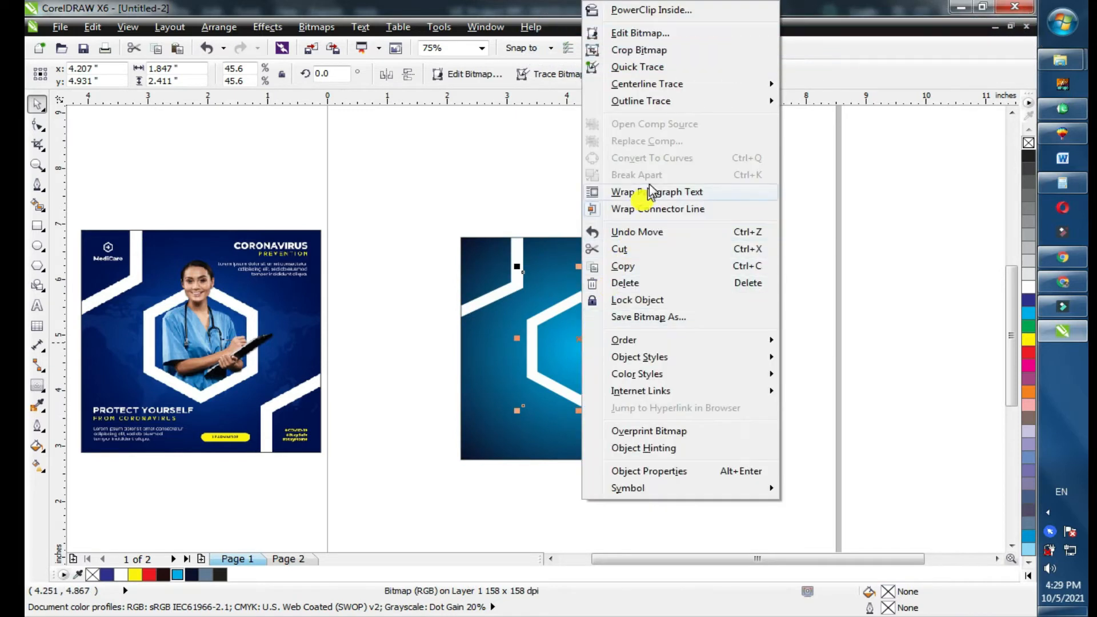
{"action": "mouse_move", "coordinate": [703, 337]}
{"action": "left_click", "coordinate": [826, 183]}
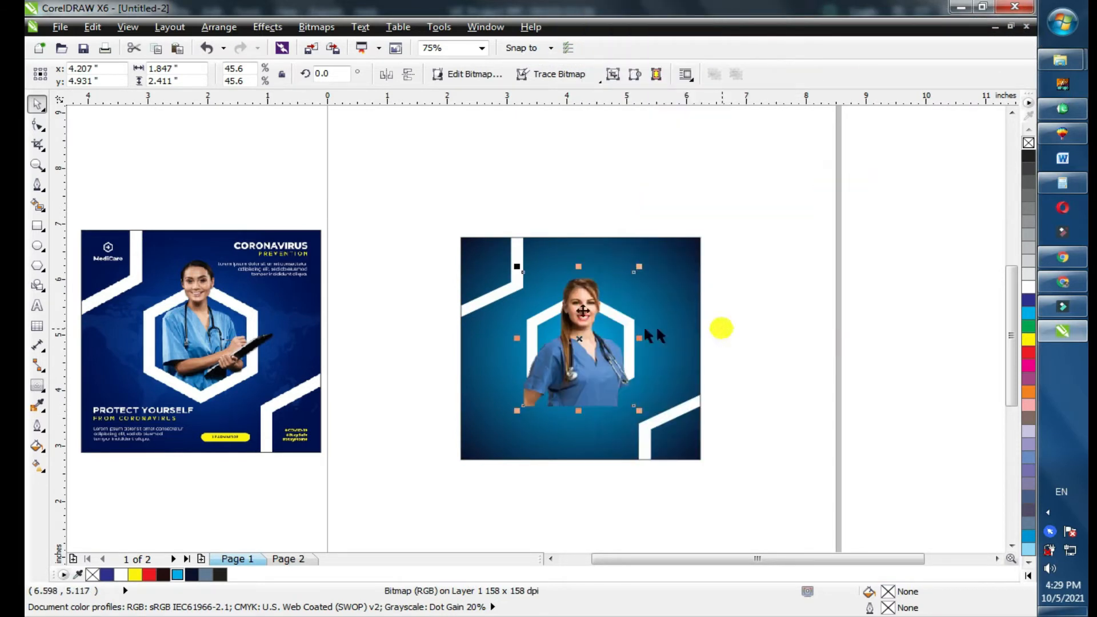
Centre the nurse photo horizontally on the gradient square, then fine-tune its position and raise it within the hexagon.
{"action": "left_click", "coordinate": [680, 317], "text": "shift"}
{"action": "key", "text": "c"}
{"action": "key", "text": "shift+F2"}
{"action": "key", "text": "Escape"}
{"action": "left_click", "coordinate": [562, 365]}
{"action": "left_click_drag", "start_coordinate": [559, 388], "coordinate": [558, 367]}
{"action": "key", "text": "Escape"}
{"action": "left_click", "coordinate": [548, 385]}
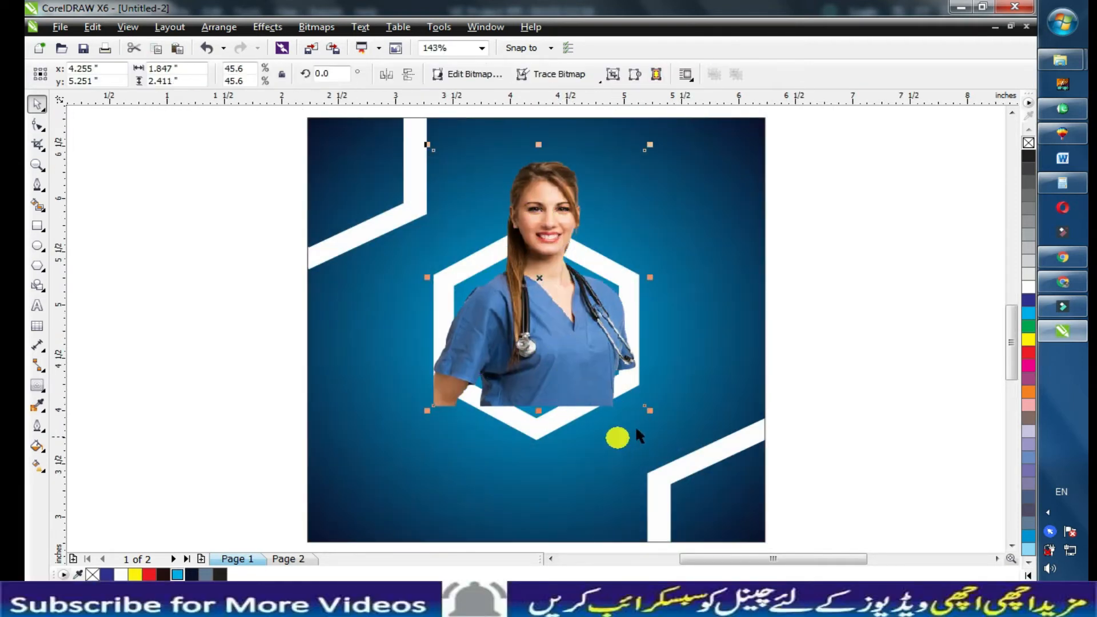
Enlarge the nurse photo to about 2.02 × 2.64 inches and reshape its lower-right crop corner towards the hexagon's edge.
{"action": "left_click_drag", "start_coordinate": [647, 423], "coordinate": [654, 431]}
{"action": "key", "text": "z"}
{"action": "left_click_drag", "start_coordinate": [375, 263], "coordinate": [715, 469]}
{"action": "key", "text": "F10"}
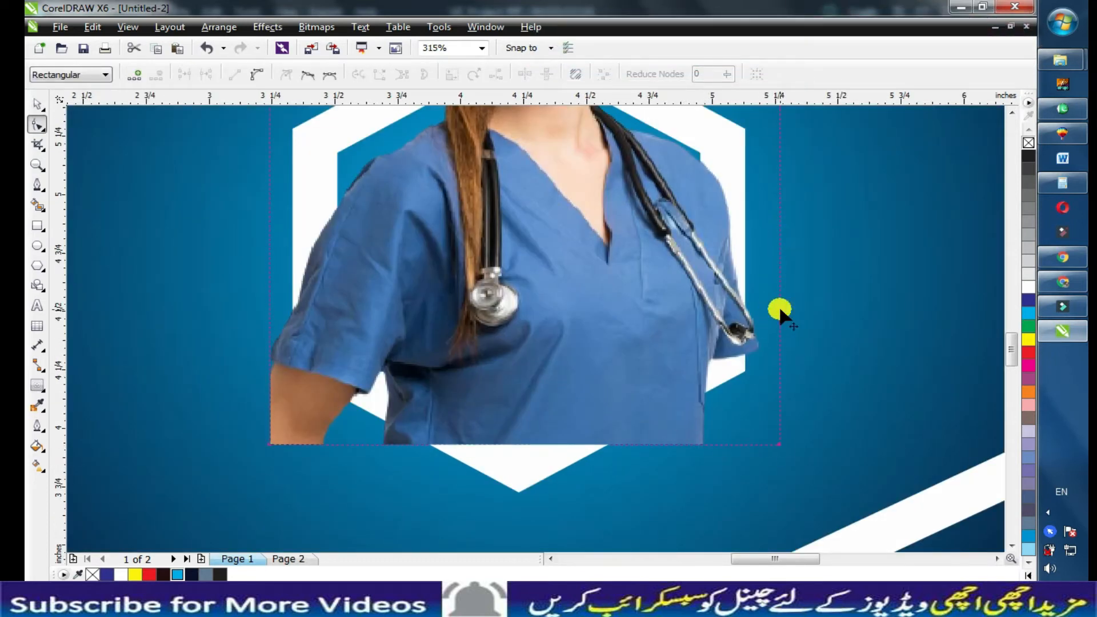
{"action": "left_click_drag", "start_coordinate": [779, 444], "coordinate": [654, 413]}
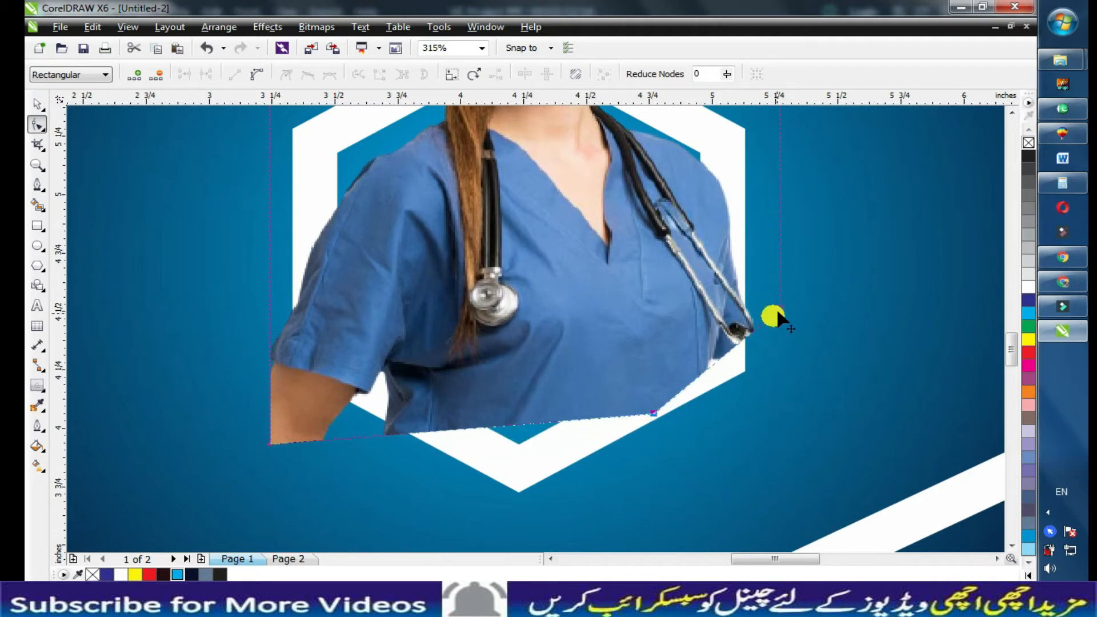
{"action": "left_click_drag", "start_coordinate": [747, 320], "coordinate": [746, 313]}
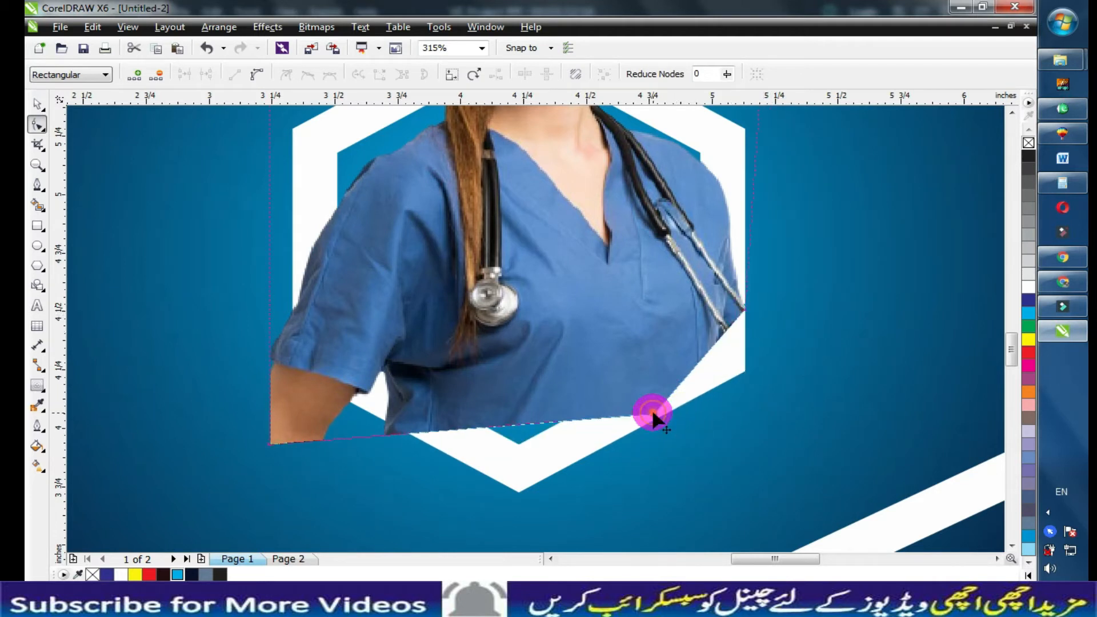
{"action": "mouse_move", "coordinate": [635, 410]}
{"action": "left_mouse_down"}
{"action": "mouse_move", "coordinate": [604, 389]}
{"action": "mouse_move", "coordinate": [620, 410]}
{"action": "left_mouse_up"}
Scale the nurse photo down to about 1.77 × 2.31 inches and lower it into the hexagon.
{"action": "key", "text": "space"}
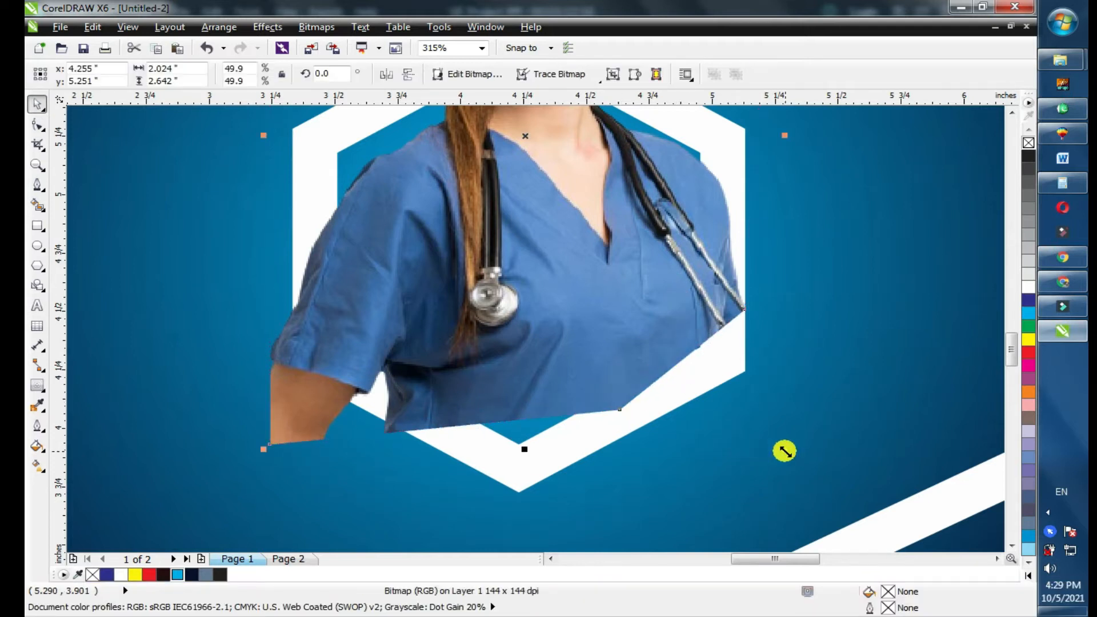
{"action": "left_click", "coordinate": [610, 327]}
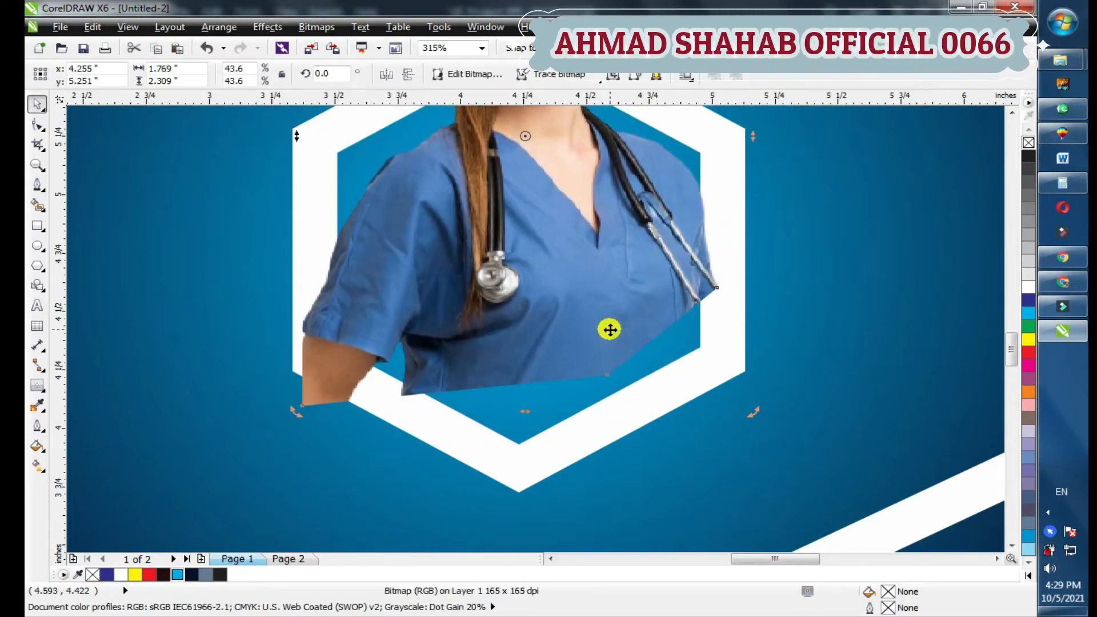
{"action": "scroll", "coordinate": [610, 325], "scroll_direction": "down", "scroll_amount": 2}
{"action": "left_click_drag", "start_coordinate": [571, 303], "coordinate": [575, 334]}
{"action": "left_click", "coordinate": [519, 313]}
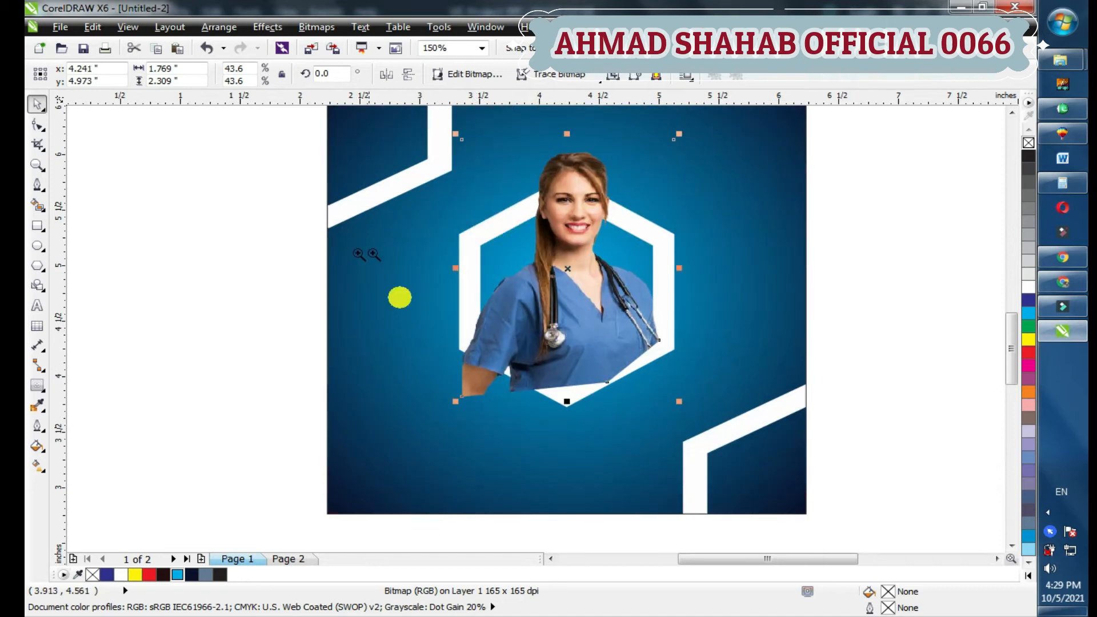
Add a crop node on the photo's left edge and pull it in to the hexagon's inner left edge.
{"action": "scroll", "coordinate": [599, 348], "scroll_direction": "up", "scroll_amount": 2}
{"action": "key", "text": "F10"}
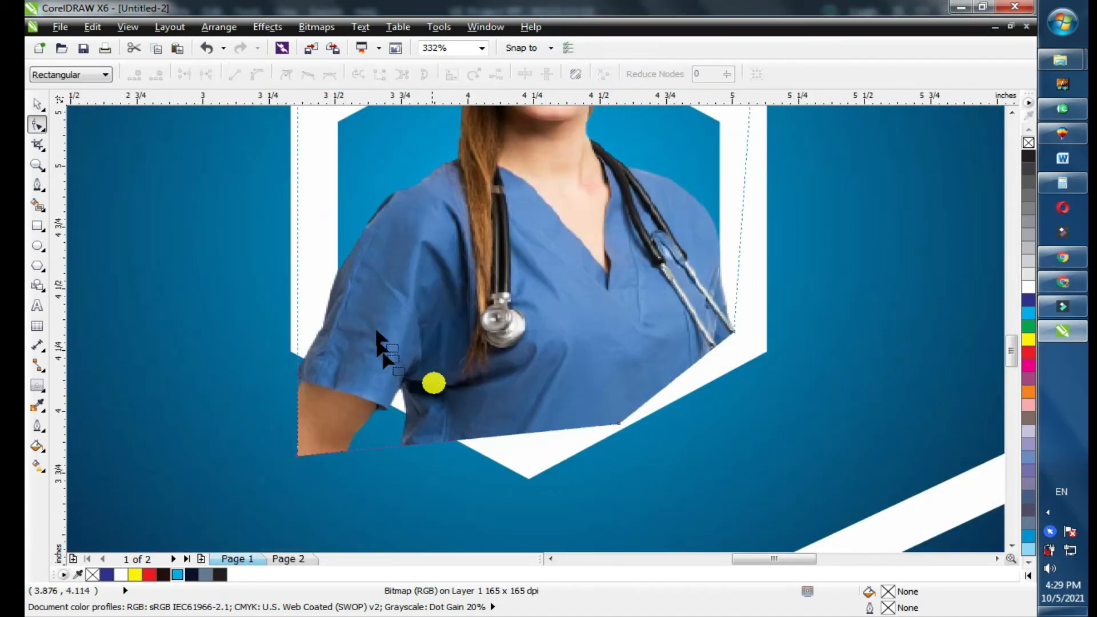
{"action": "double_click", "coordinate": [297, 239]}
{"action": "left_click_drag", "start_coordinate": [296, 239], "coordinate": [337, 246]}
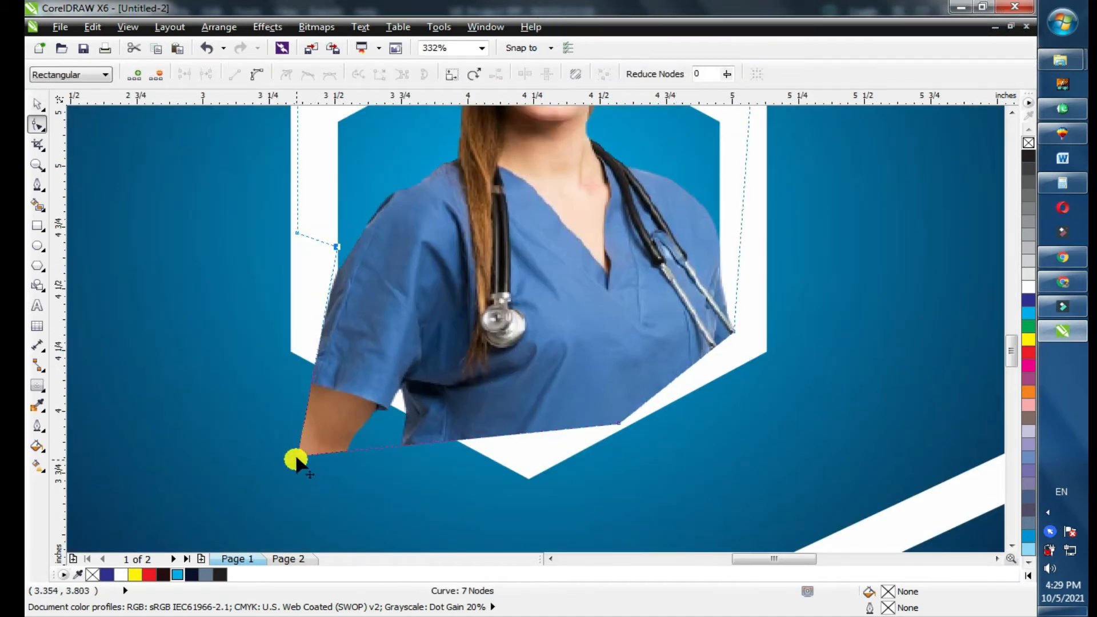
Move the photo's lower-left crop node to the inner bottom corner of the hexagon.
{"action": "left_click_drag", "start_coordinate": [478, 433], "coordinate": [521, 433]}
{"action": "left_click", "coordinate": [389, 297]}
{"action": "left_click", "coordinate": [521, 433]}
{"action": "key", "text": "F2"}
{"action": "left_click_drag", "start_coordinate": [465, 387], "coordinate": [590, 448]}
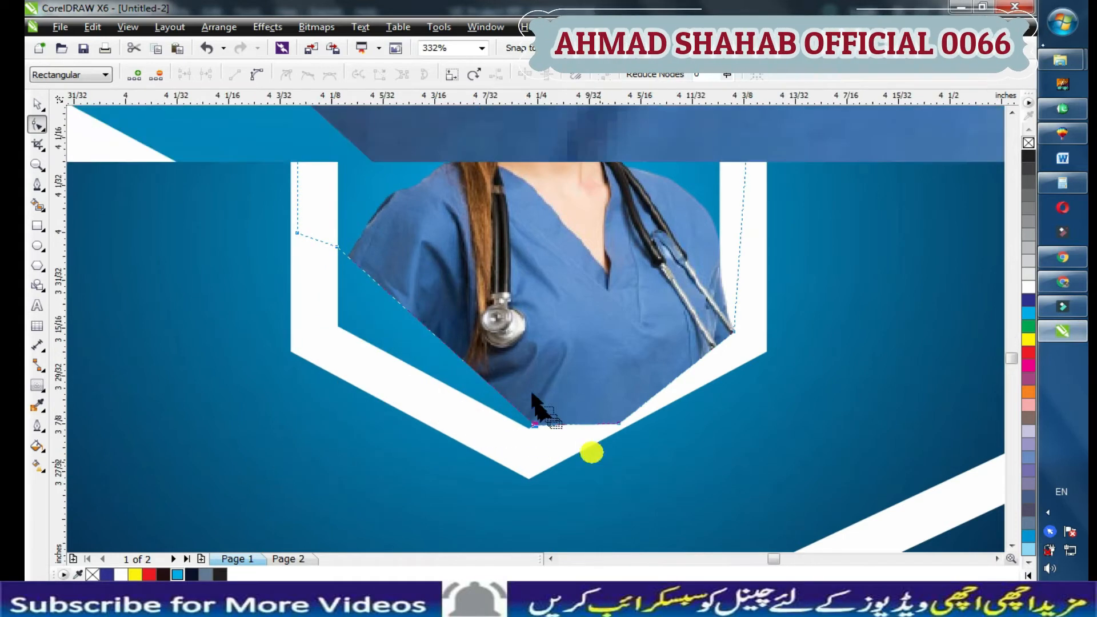
{"action": "left_click_drag", "start_coordinate": [544, 320], "coordinate": [508, 341]}
{"action": "scroll", "coordinate": [503, 343], "scroll_direction": "down", "scroll_amount": 1}
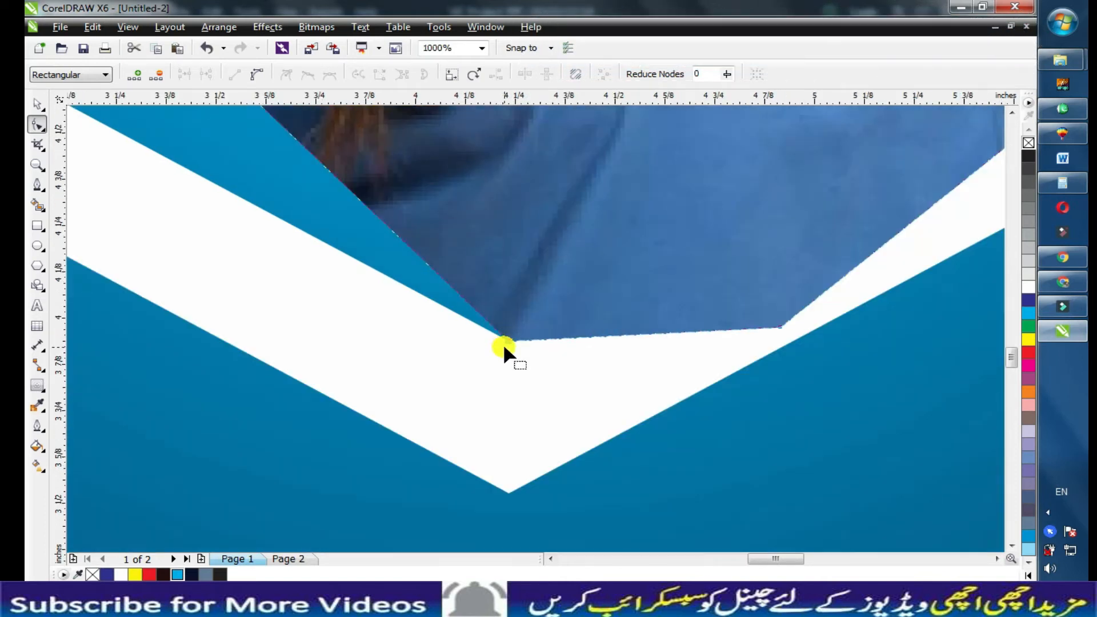
{"action": "scroll", "coordinate": [503, 344], "scroll_direction": "down", "scroll_amount": 1}
{"action": "scroll", "coordinate": [263, 89], "scroll_direction": "up", "scroll_amount": 3}
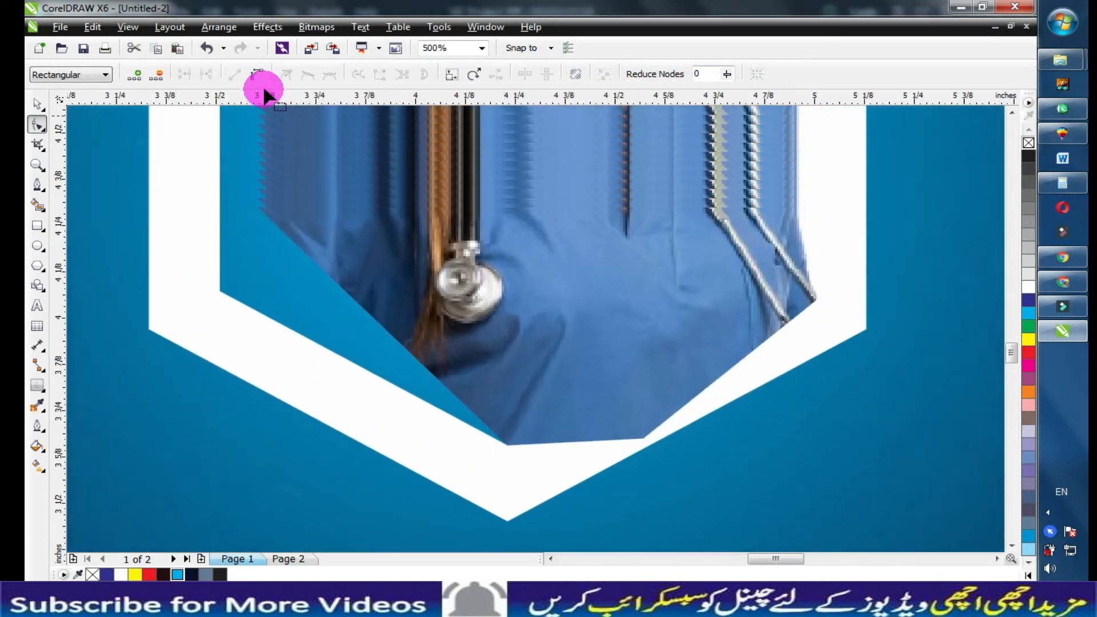
Fit the photo's crop to the hexagon's inner lower-left and lower-right corners, deleting the extra node on the bottom edge.
{"action": "double_click", "coordinate": [295, 264]}
{"action": "left_click_drag", "start_coordinate": [295, 265], "coordinate": [219, 309]}
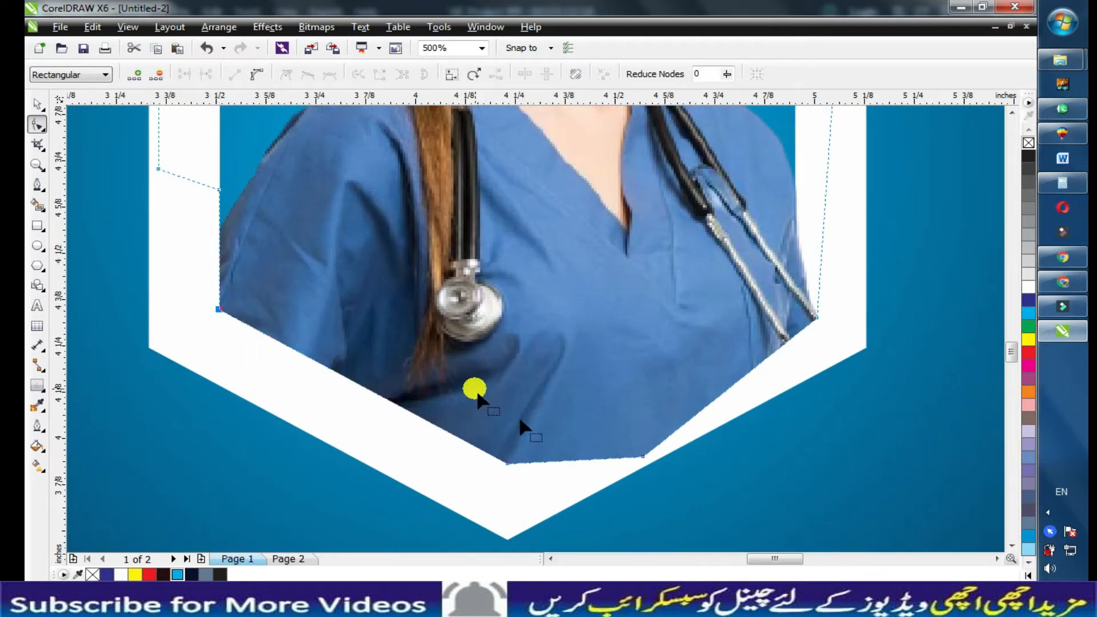
{"action": "double_click", "coordinate": [645, 457]}
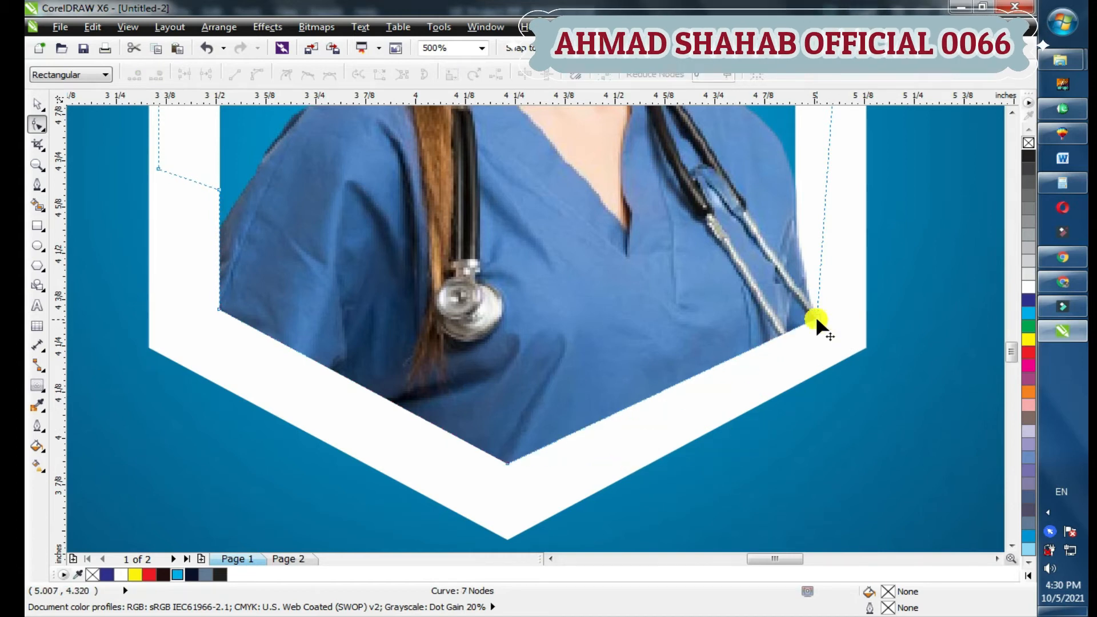
{"action": "left_click_drag", "start_coordinate": [815, 314], "coordinate": [796, 303]}
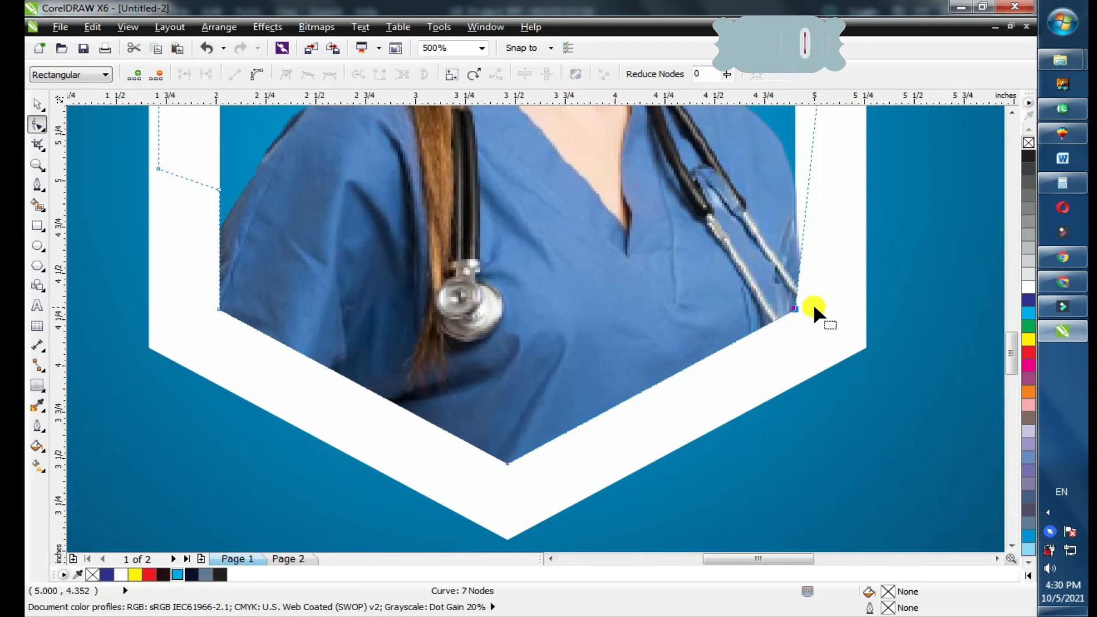
Add a crop node on the photo's right edge and pull it to the hexagon's inner upper-right corner.
{"action": "scroll", "coordinate": [814, 304], "scroll_direction": "down", "scroll_amount": 1}
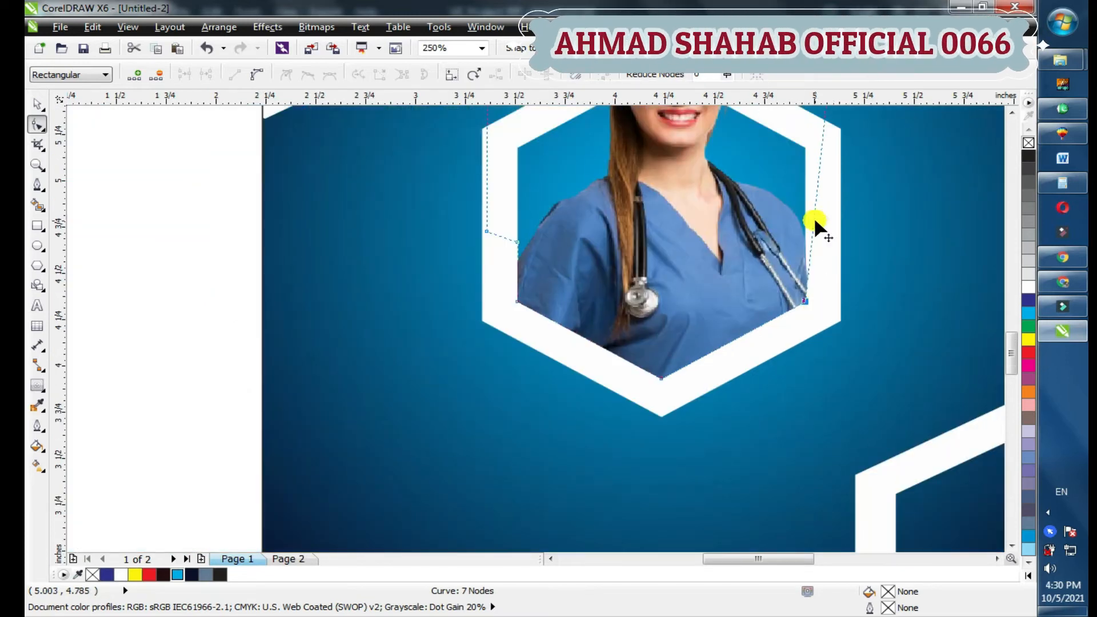
{"action": "left_click_drag", "start_coordinate": [815, 220], "coordinate": [806, 149]}
{"action": "key", "text": "F4"}
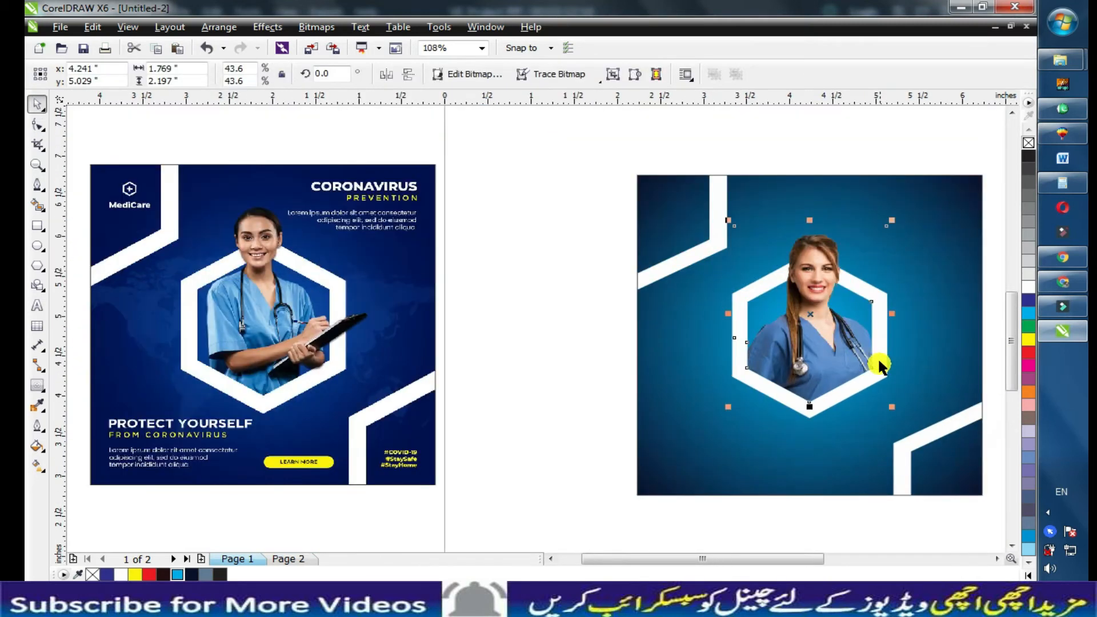
{"action": "left_click", "coordinate": [893, 392]}
{"action": "left_click", "coordinate": [828, 347]}
{"action": "left_click_drag", "start_coordinate": [892, 221], "coordinate": [892, 220]}
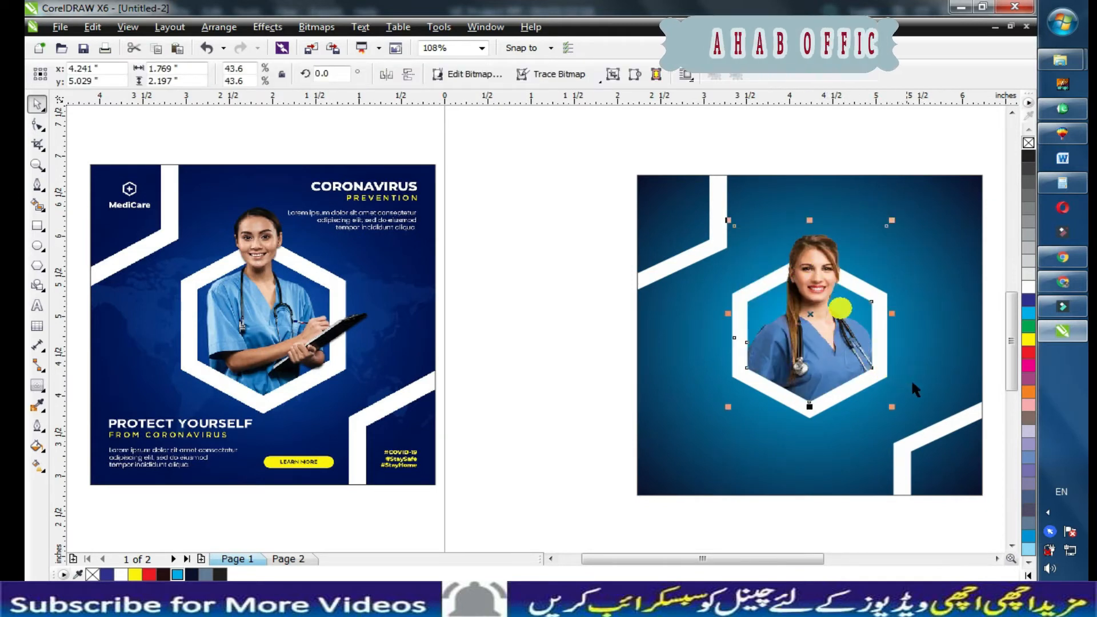
Bring in the group of poster texts, shrink it to about 1.93 × 1.91 inches and position it over the new poster.
{"action": "key", "text": "shift+F2"}
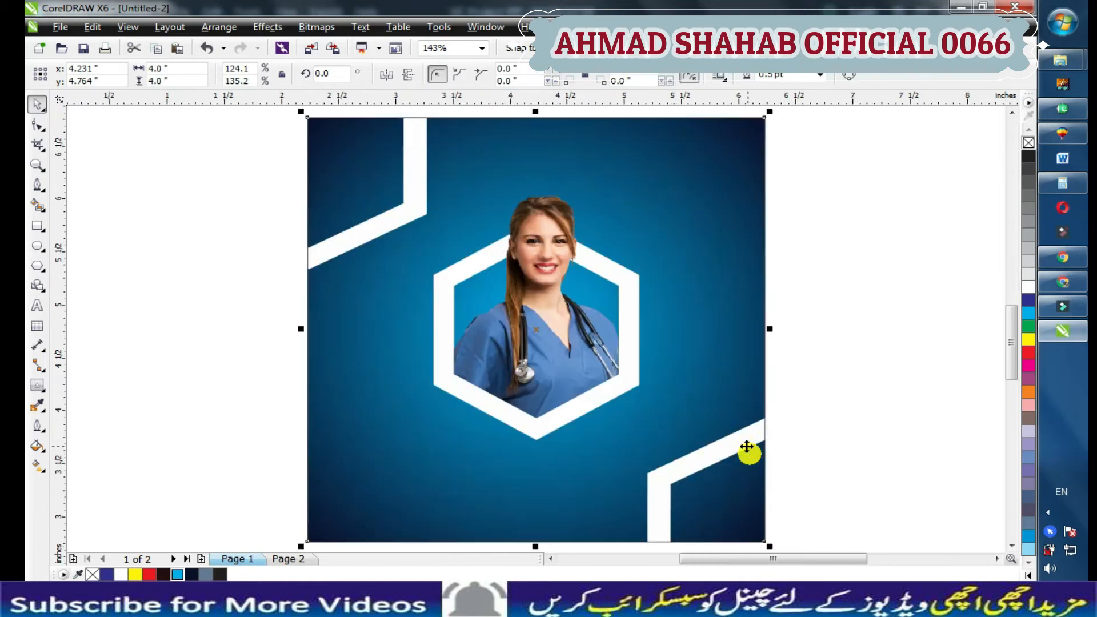
{"action": "left_click", "coordinate": [766, 386]}
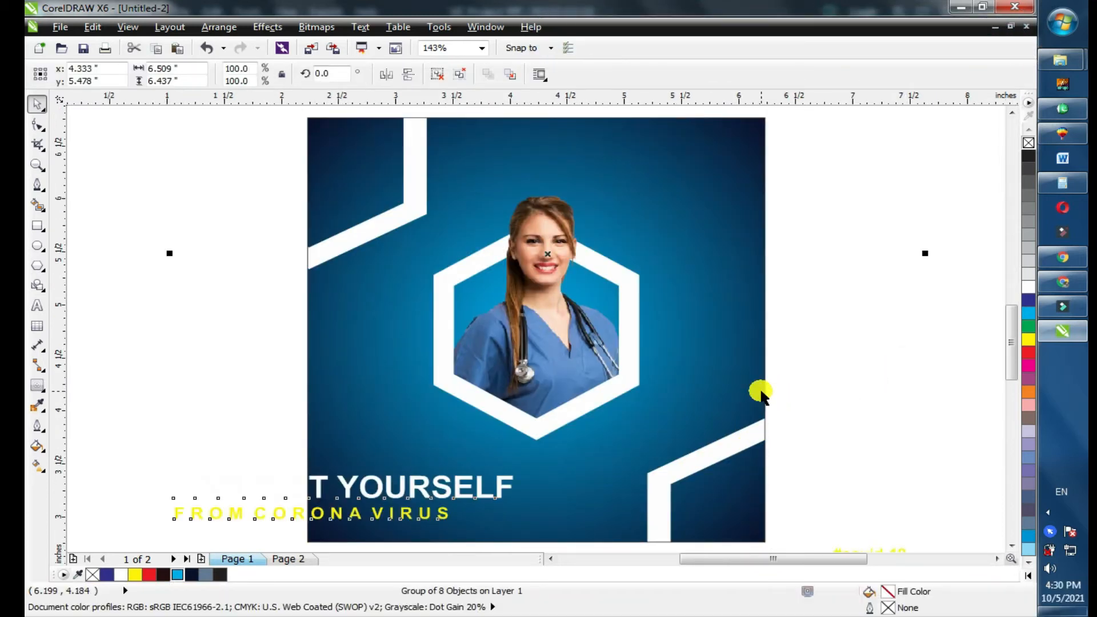
{"action": "scroll", "coordinate": [761, 395], "scroll_direction": "down", "scroll_amount": 2}
{"action": "left_click_drag", "start_coordinate": [850, 135], "coordinate": [792, 272]}
{"action": "scroll", "coordinate": [794, 273], "scroll_direction": "up", "scroll_amount": 1}
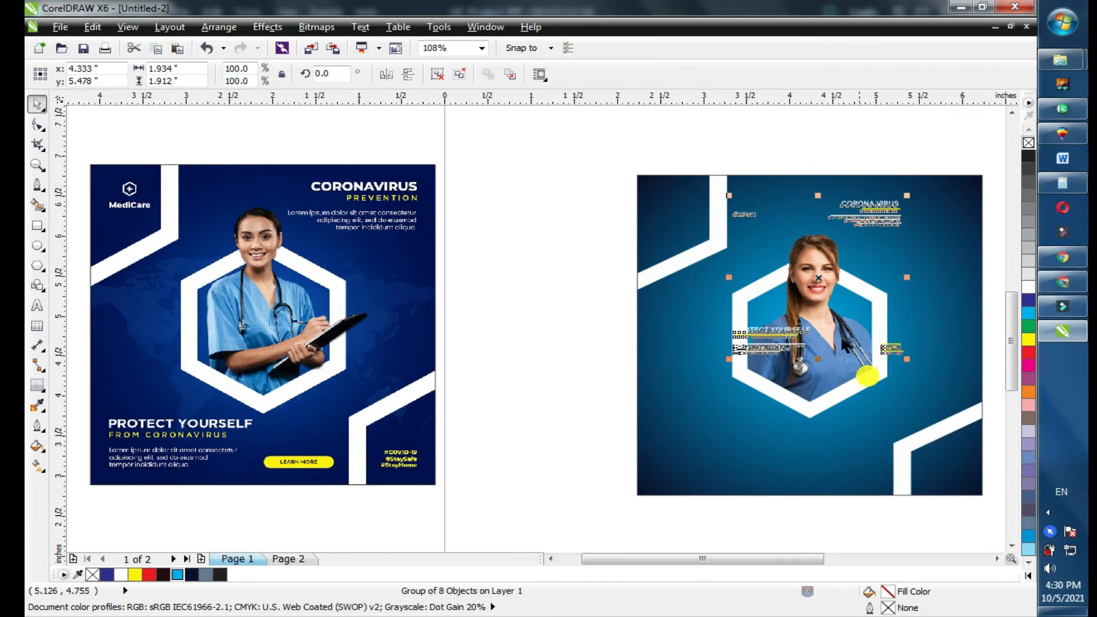
{"action": "left_click_drag", "start_coordinate": [858, 226], "coordinate": [903, 233]}
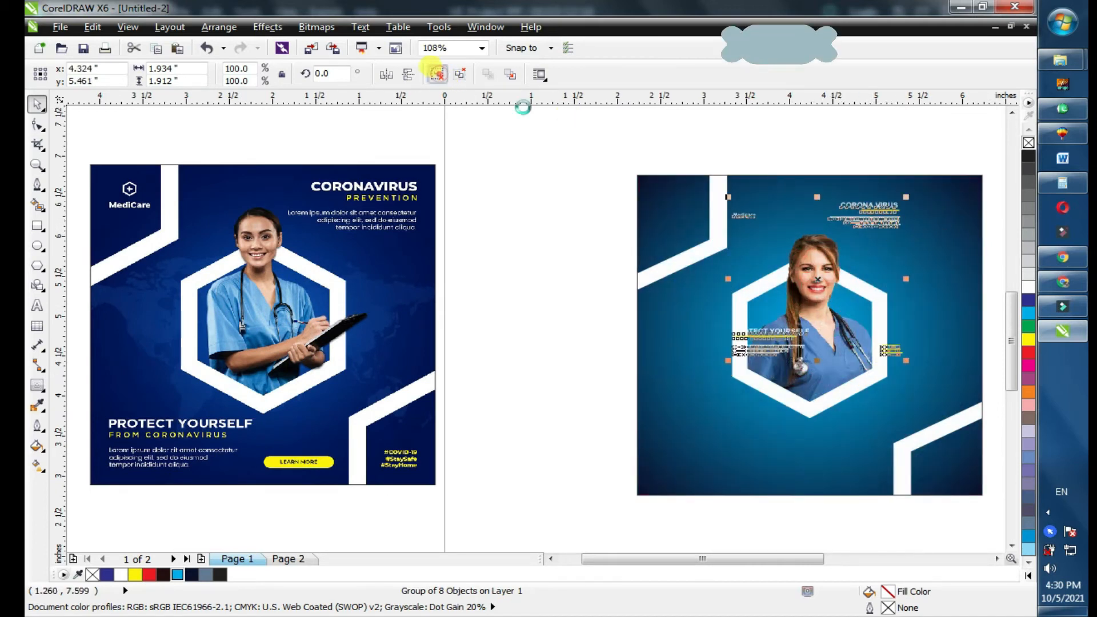
Place the separated CORONA VIRUS heading block over the reference heading and scale it to about 1.54 × 0.6 inches to match.
{"action": "left_click", "coordinate": [884, 221]}
{"action": "left_click_drag", "start_coordinate": [603, 225], "coordinate": [407, 199]}
{"action": "left_click", "coordinate": [37, 165]}
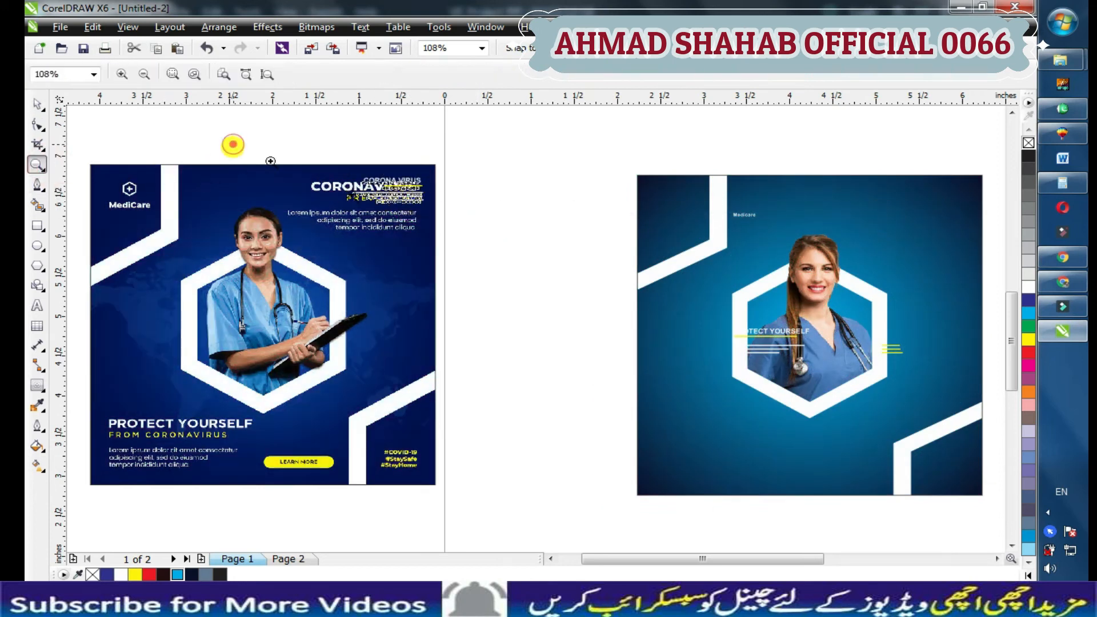
{"action": "left_click_drag", "start_coordinate": [233, 152], "coordinate": [452, 256]}
{"action": "key", "text": "space"}
{"action": "left_click_drag", "start_coordinate": [546, 322], "coordinate": [409, 428]}
{"action": "key", "text": "F3"}
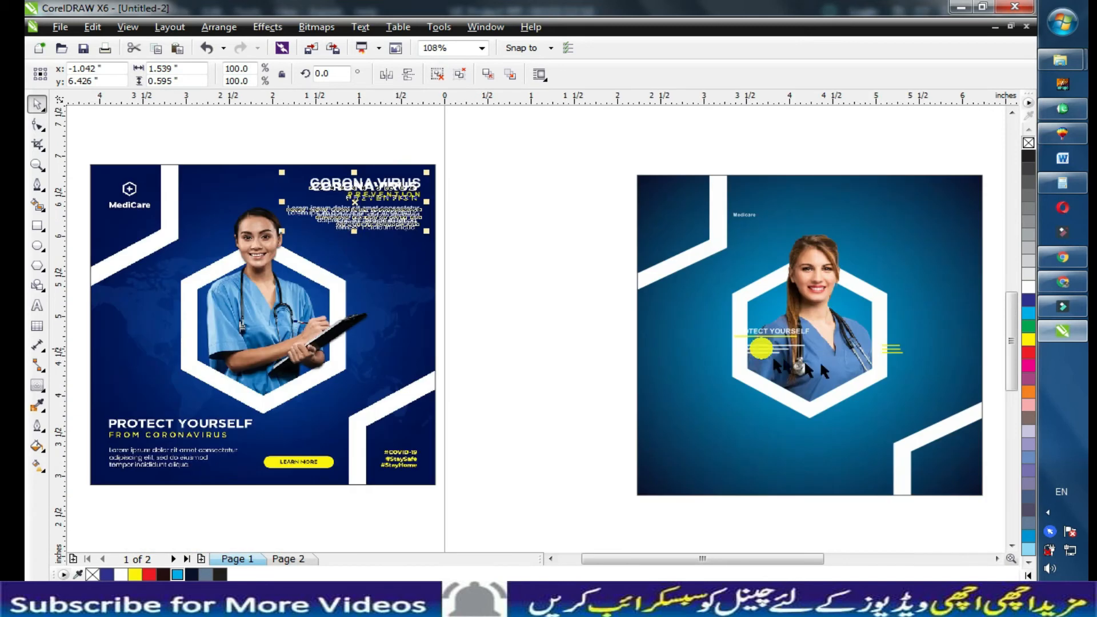
Enlarge the remaining poster texts and move the CORONA VIRUS heading block into the new poster's upper-right corner.
{"action": "left_click", "coordinate": [743, 217]}
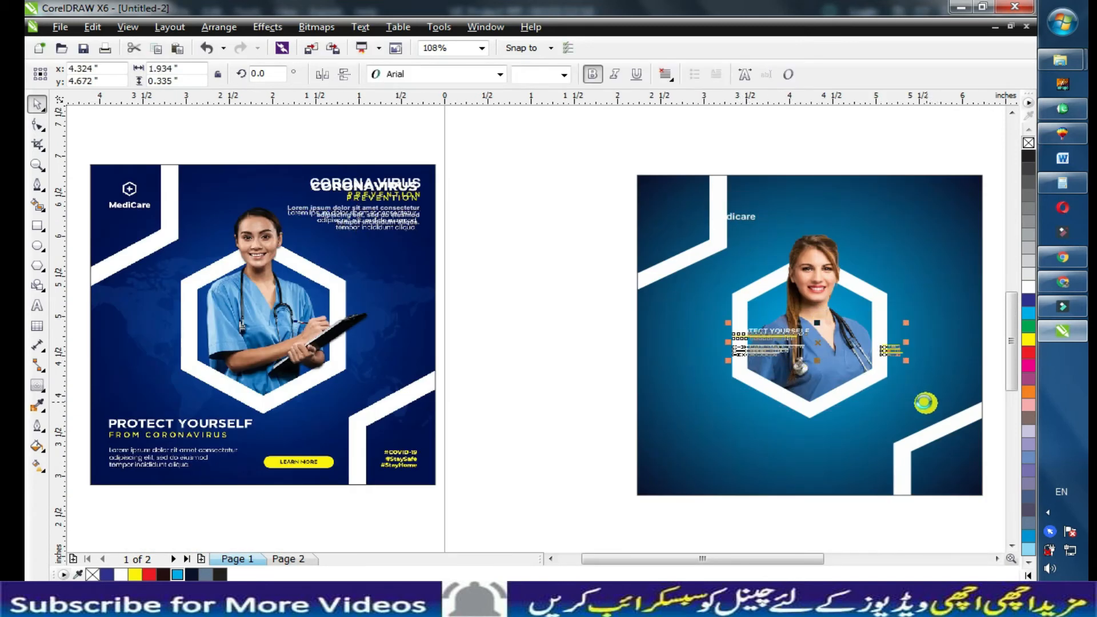
{"action": "key", "text": "ctrl+z"}
{"action": "left_click_drag", "start_coordinate": [392, 216], "coordinate": [931, 237]}
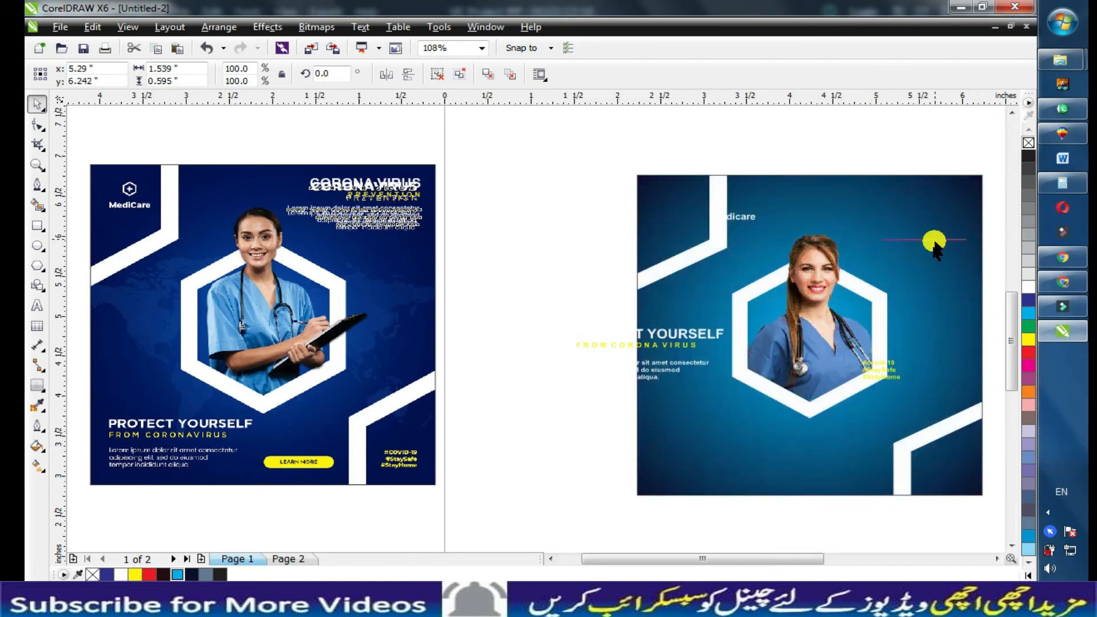
Place the PROTECT YOURSELF text block in the poster's lower-left corner and the hashtags in its lower-right corner.
{"action": "left_click_drag", "start_coordinate": [709, 353], "coordinate": [761, 438]}
{"action": "left_click", "coordinate": [868, 440]}
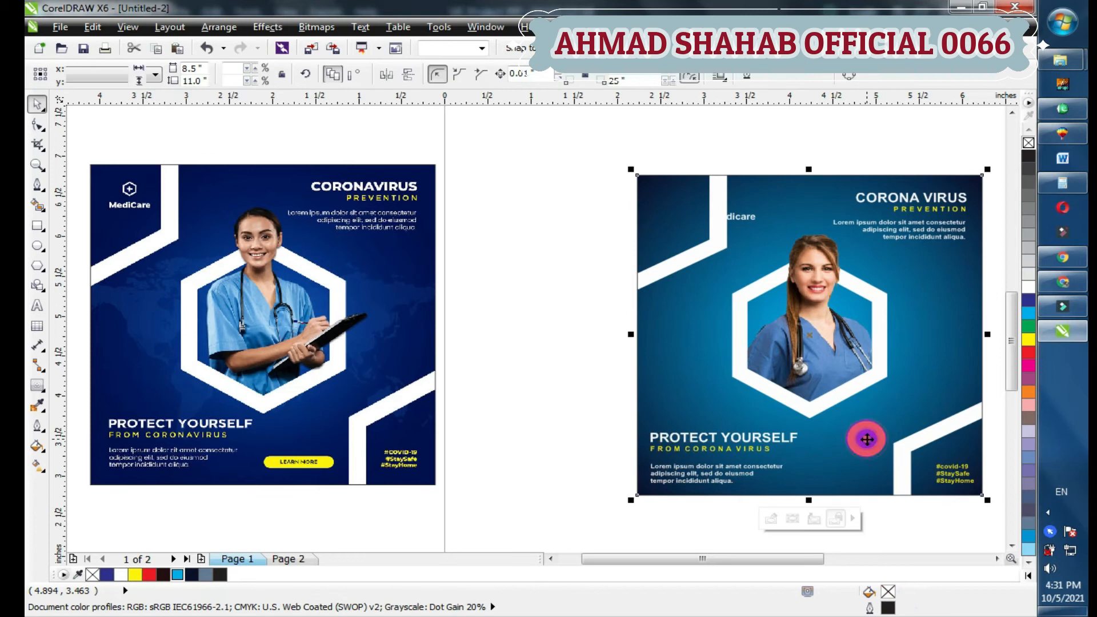
{"action": "key", "text": "shift+F2"}
Place the Medicare text in the poster's upper-left corner and centre a shrunken copy of the hexagon ring above it.
{"action": "left_click", "coordinate": [860, 435]}
{"action": "left_click_drag", "start_coordinate": [445, 175], "coordinate": [363, 183]}
{"action": "left_click_drag", "start_coordinate": [632, 351], "coordinate": [436, 236]}
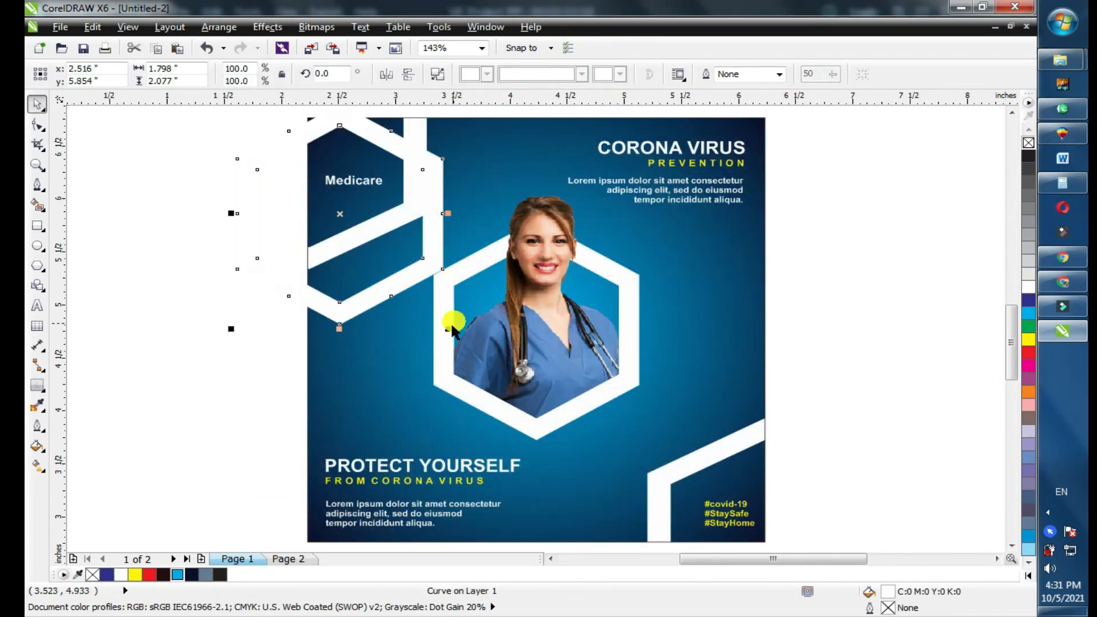
{"action": "left_click_drag", "start_coordinate": [376, 279], "coordinate": [363, 159]}
{"action": "left_click", "coordinate": [355, 181], "text": "shift"}
{"action": "left_click", "coordinate": [39, 165]}
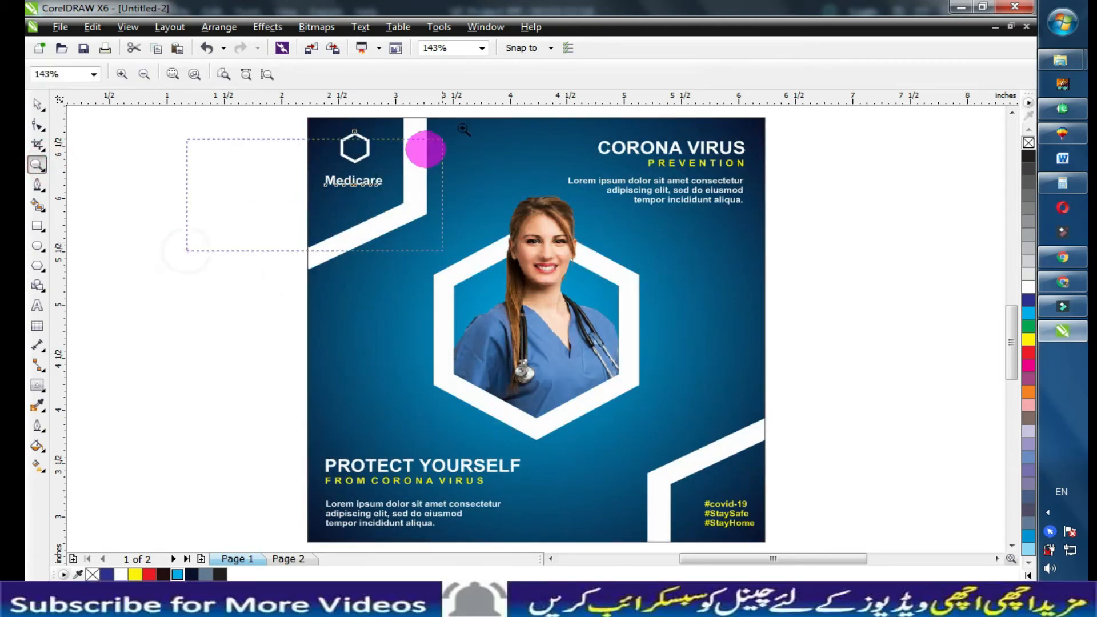